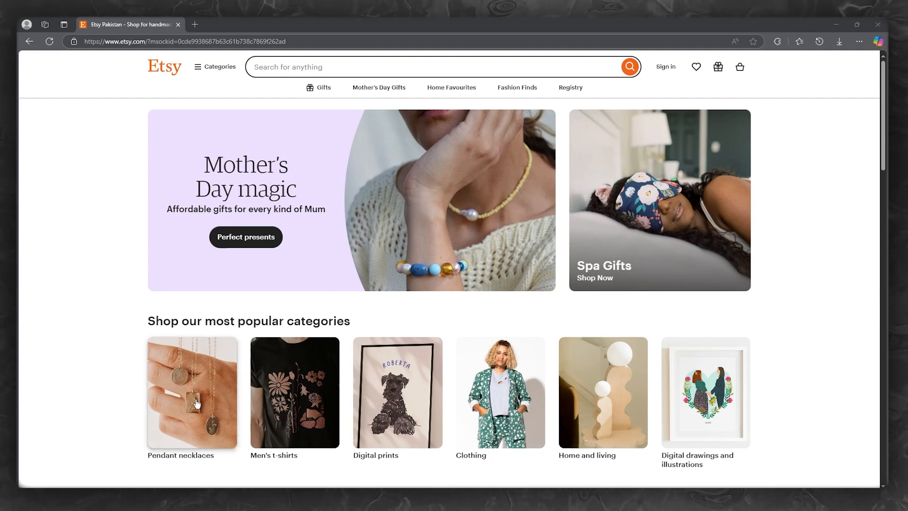
Try signing in to Etsy with the pasted account email and a password
scroll(338, 280, down, 8)
scroll(107, 196, down, 3)
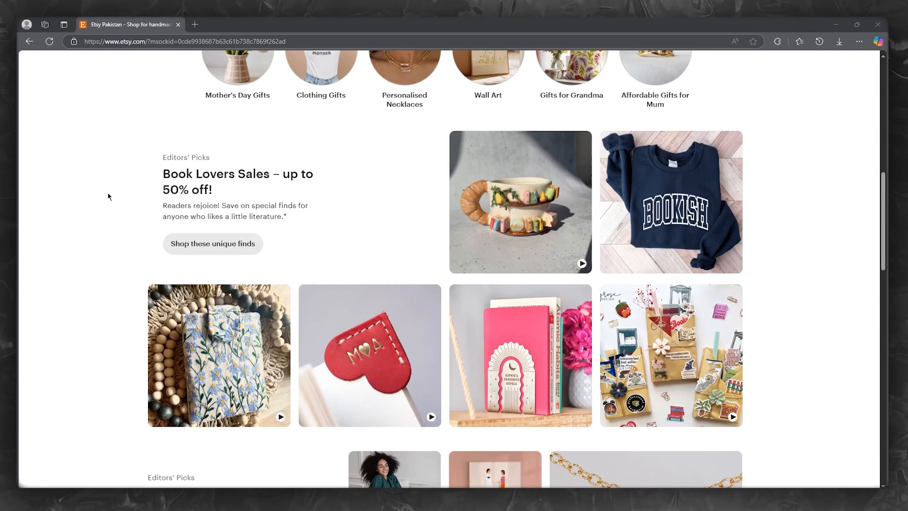
scroll(91, 168, down, 5)
scroll(93, 174, down, 6)
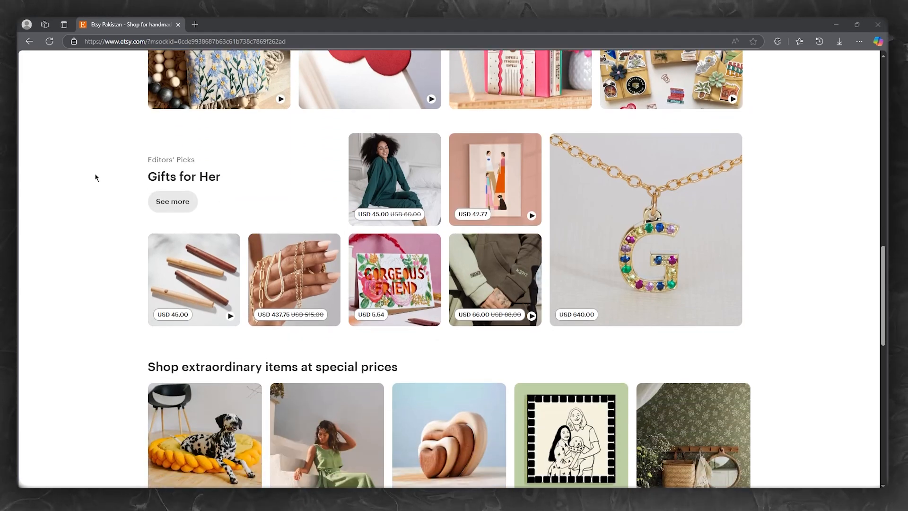
scroll(95, 176, down, 5)
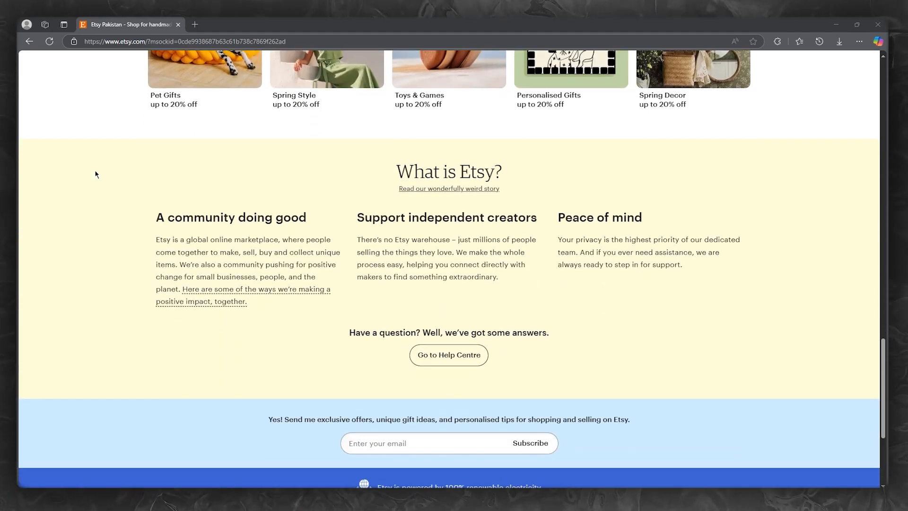
scroll(94, 174, up, 15)
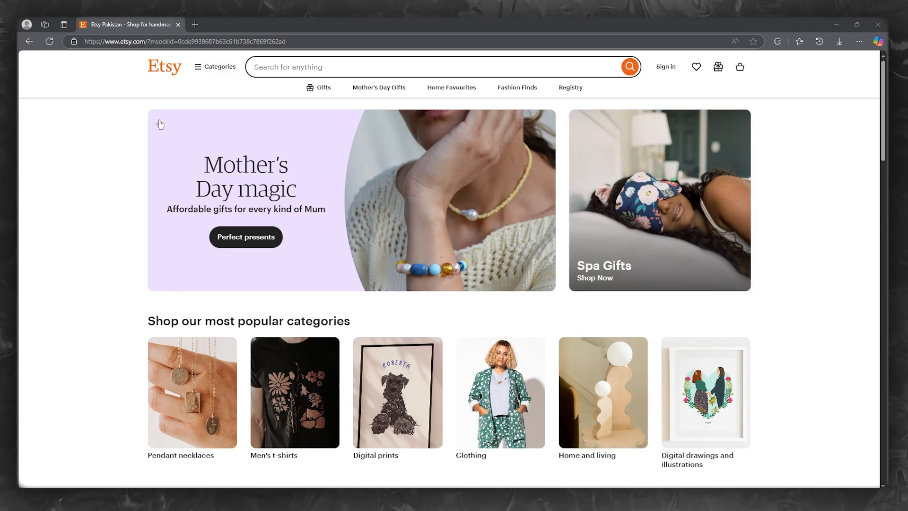
click(664, 67)
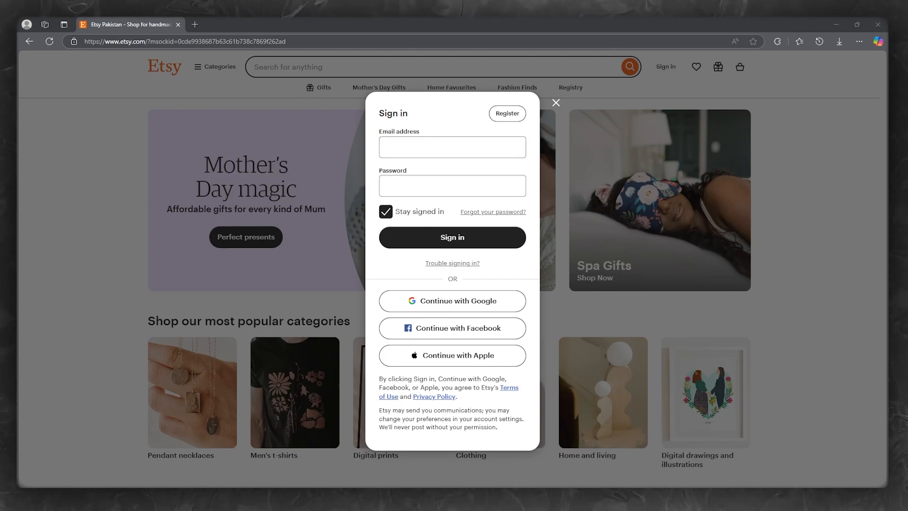
click(435, 146)
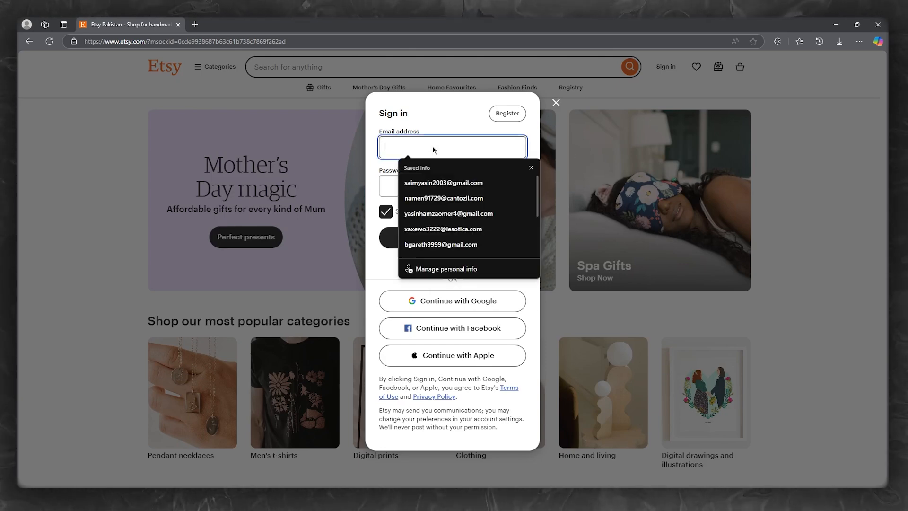
right_click(434, 145)
click(445, 223)
click(424, 181)
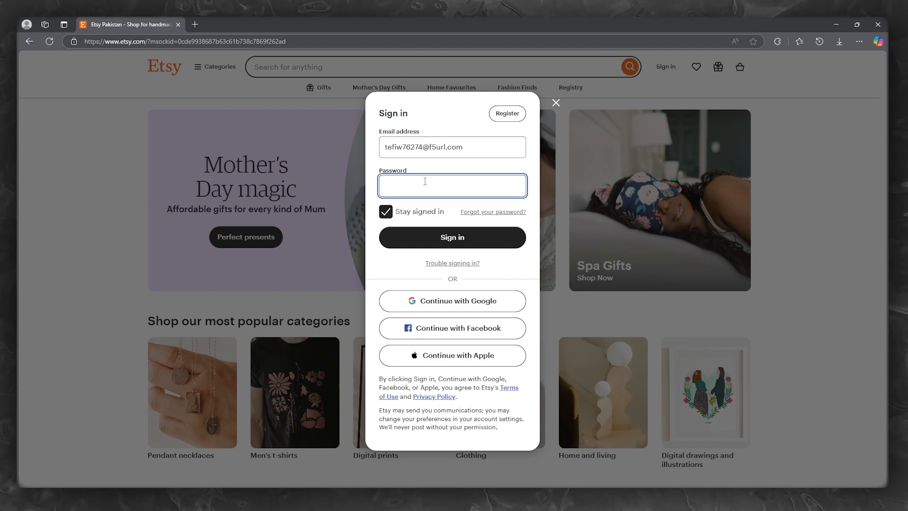
text(••••)
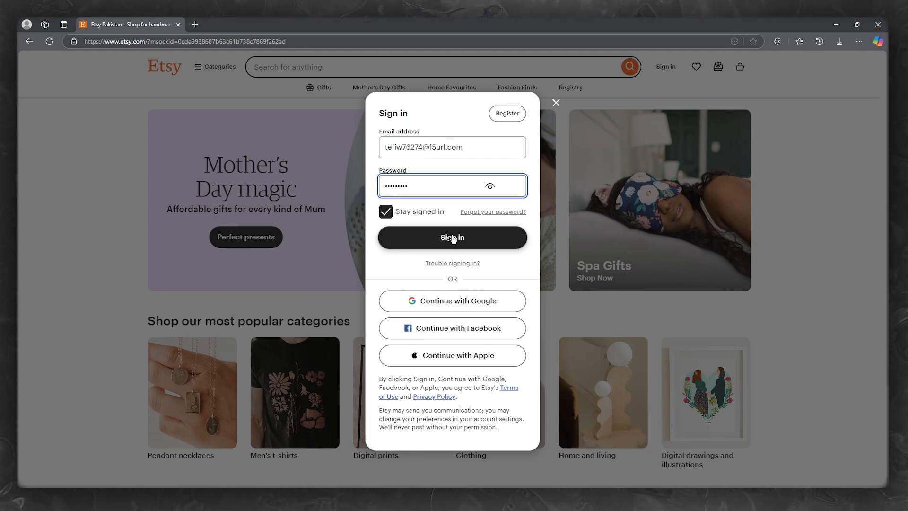
click(453, 238)
Register a new account with the saved email, a first name and a strong password
click(507, 114)
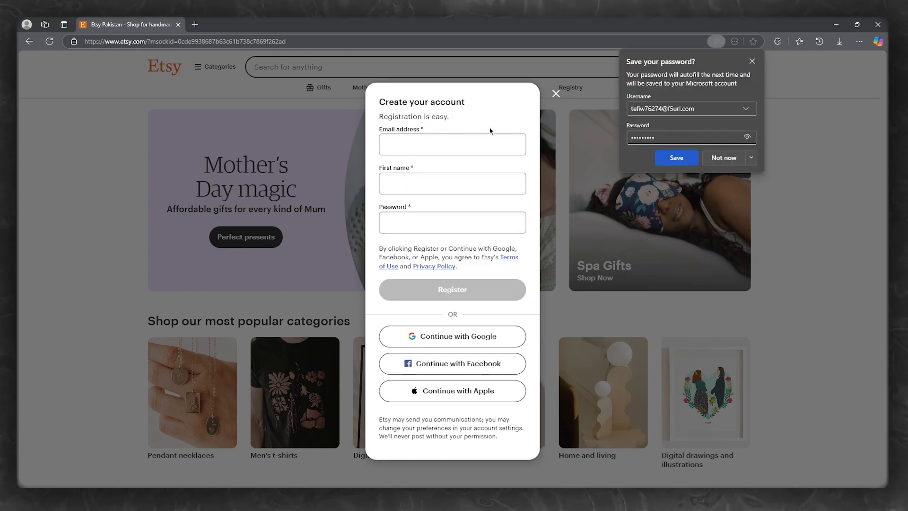
click(463, 139)
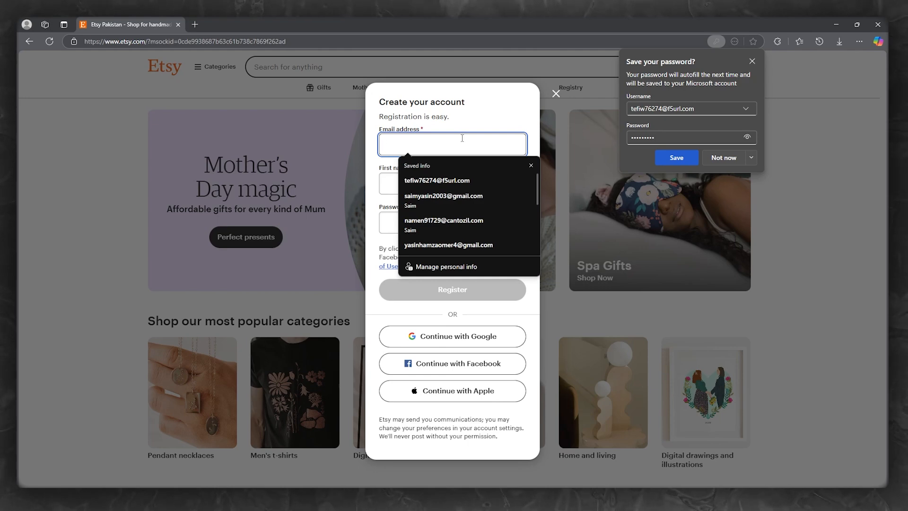
click(431, 182)
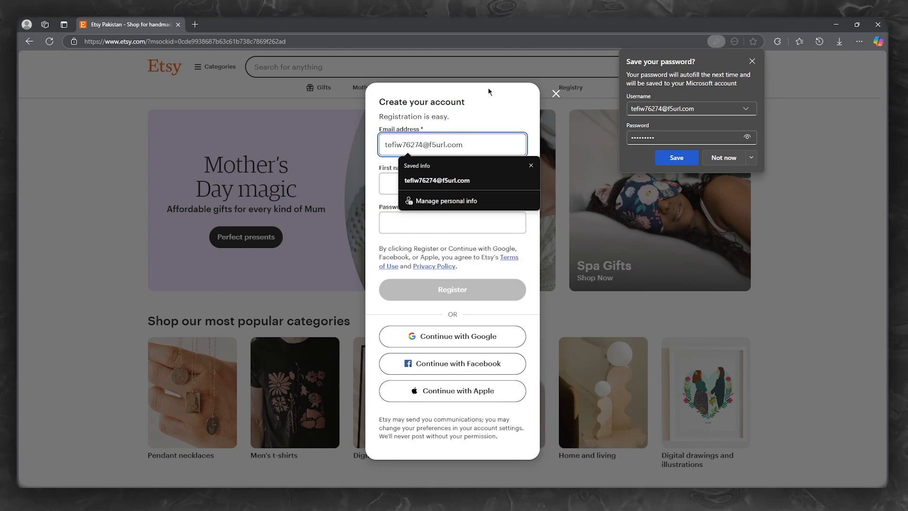
click(431, 185)
text(John)
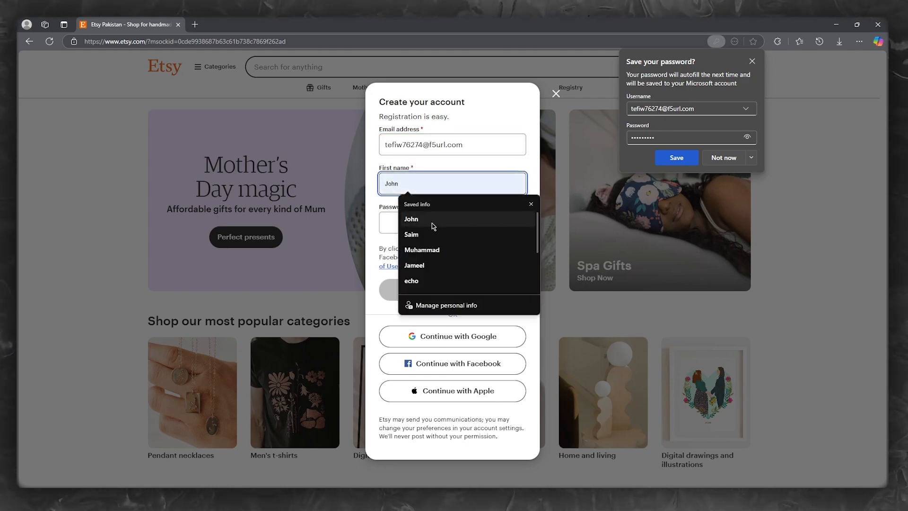
click(424, 223)
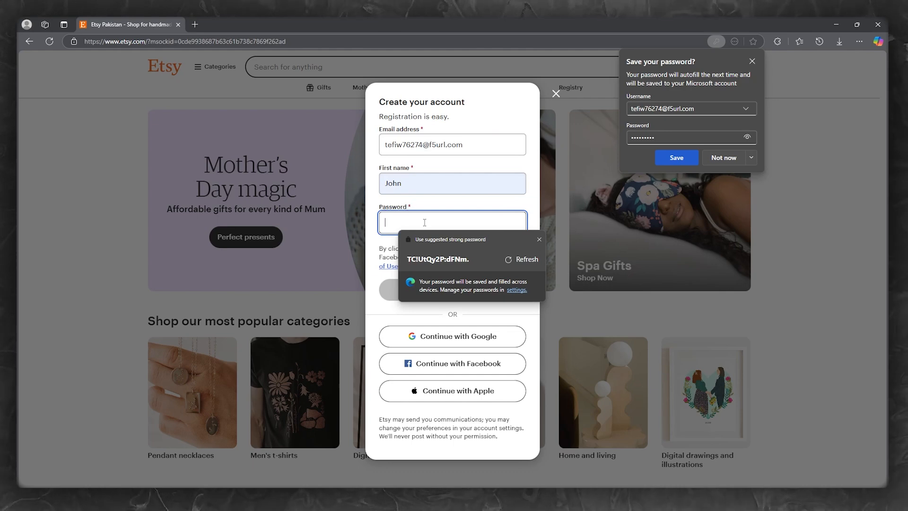
text(J••••)
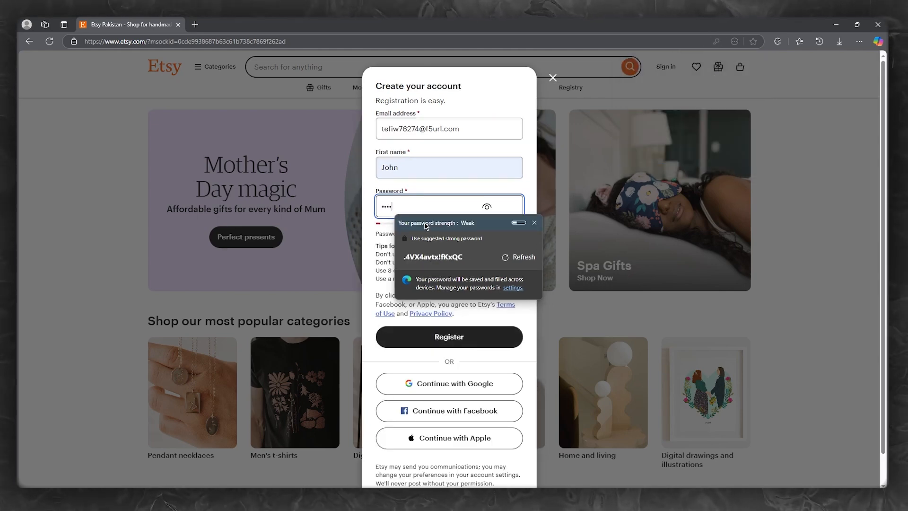
text(••••)
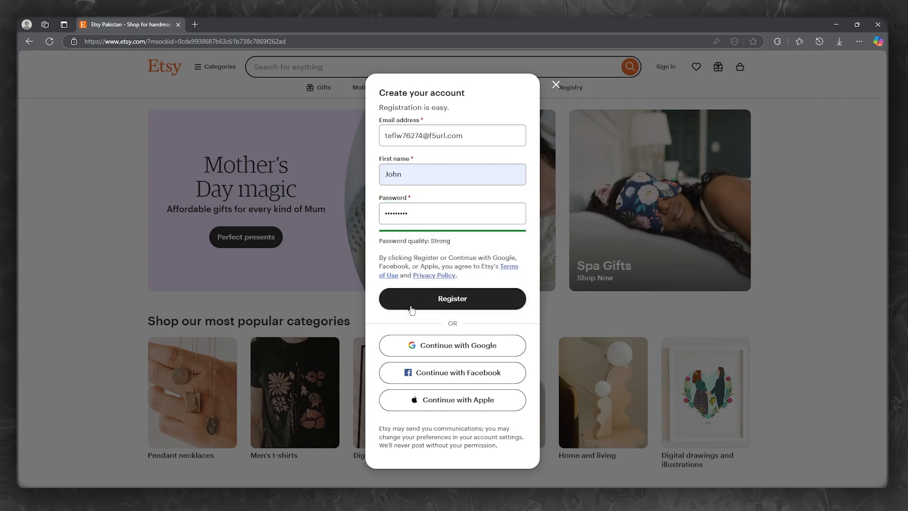
click(413, 299)
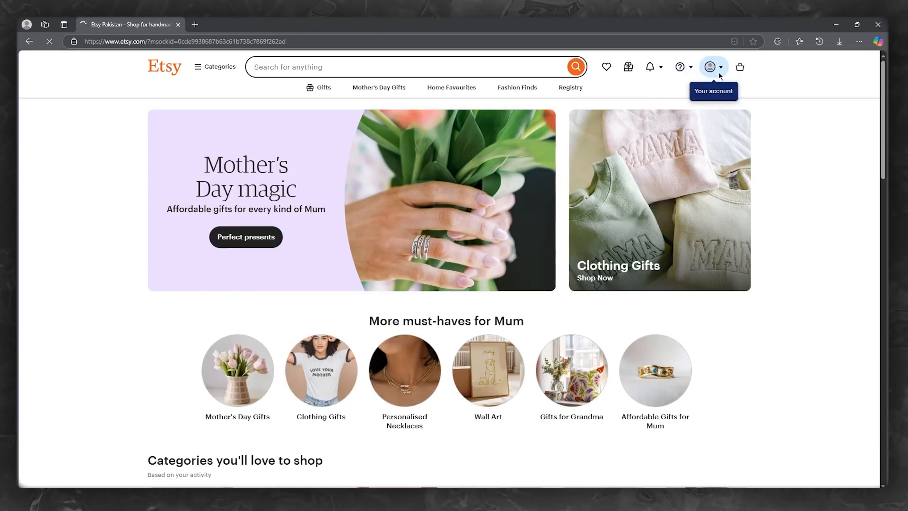
Dismiss Edge's save-password prompt and go to Sell on Etsy from the account menu
scroll(764, 194, down, 4)
scroll(761, 196, up, 4)
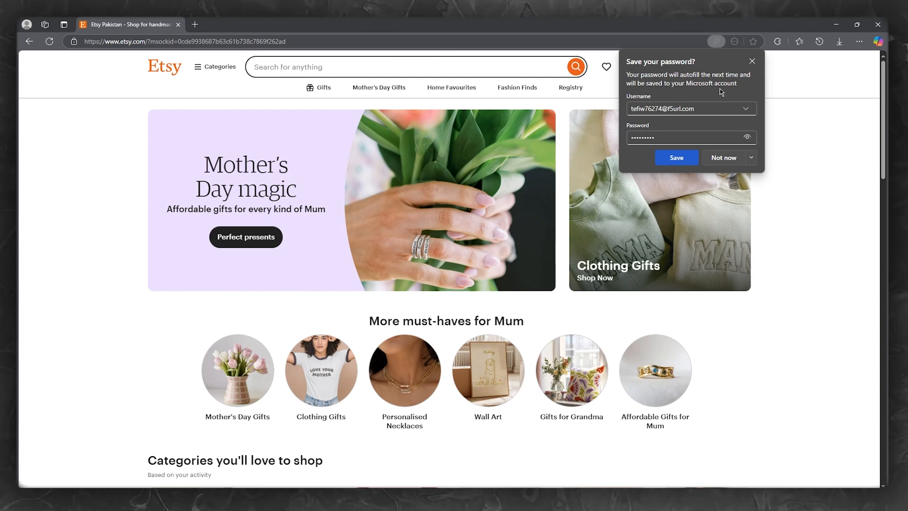
click(753, 61)
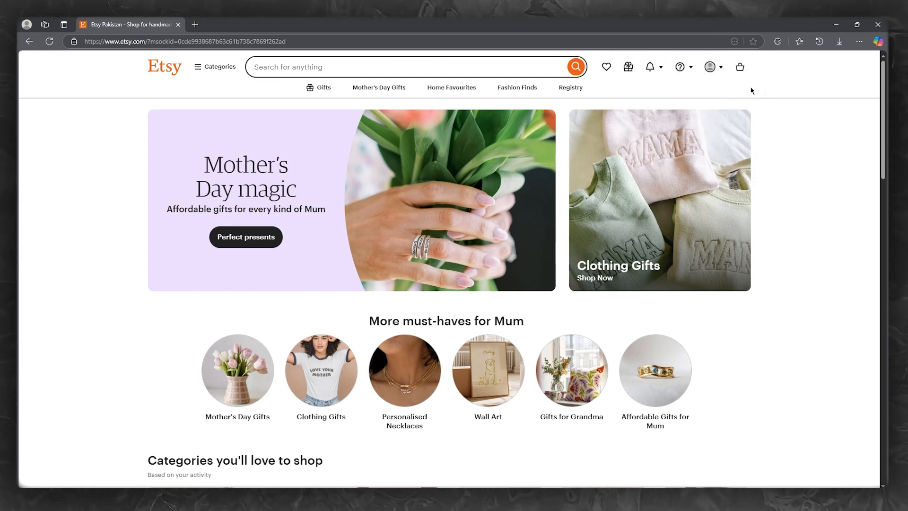
click(722, 70)
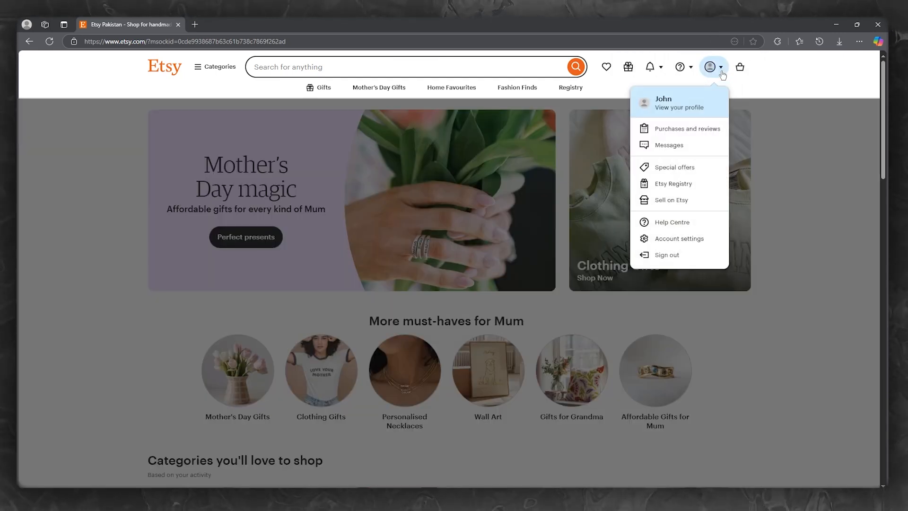
click(672, 200)
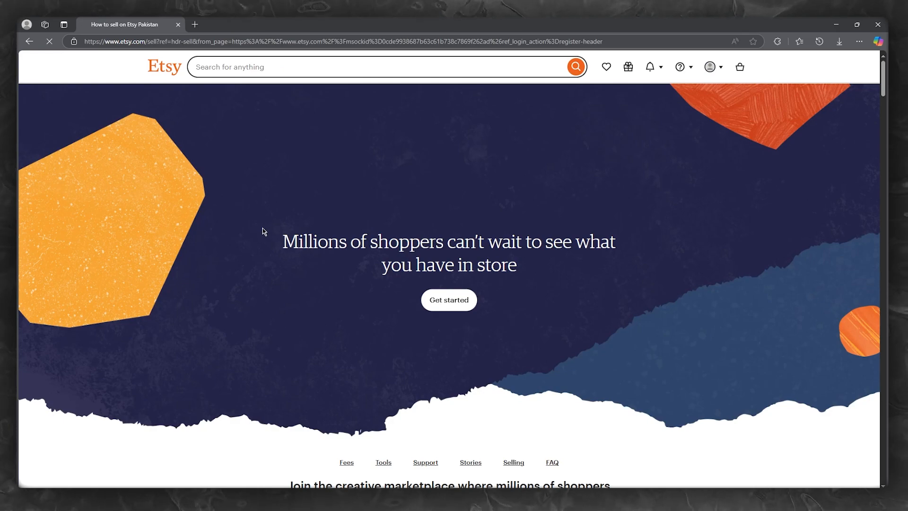
Read through the How to sell on Etsy page, then choose Get started
scroll(262, 229, down, 2)
scroll(261, 229, up, 2)
drag(282, 238, 598, 261)
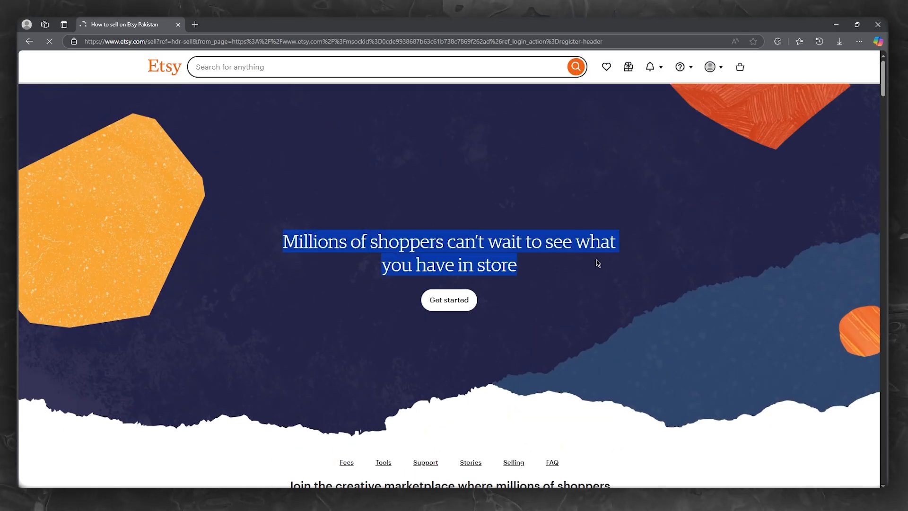
click(630, 292)
scroll(502, 269, down, 4)
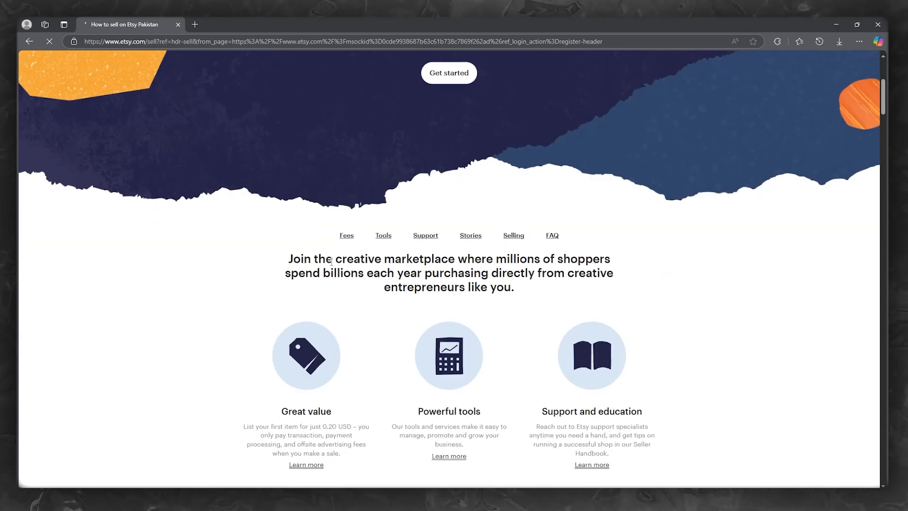
scroll(331, 262, down, 2)
drag(284, 170, 586, 197)
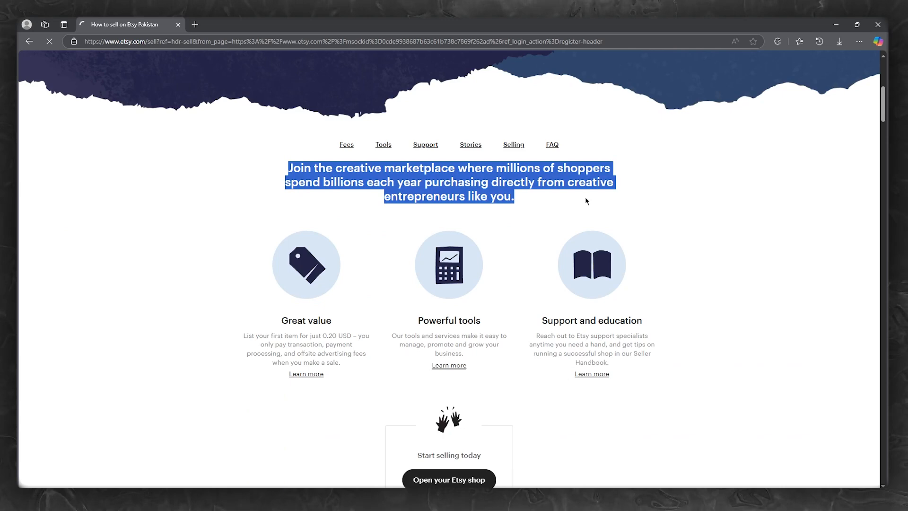
click(670, 205)
scroll(408, 241, down, 1)
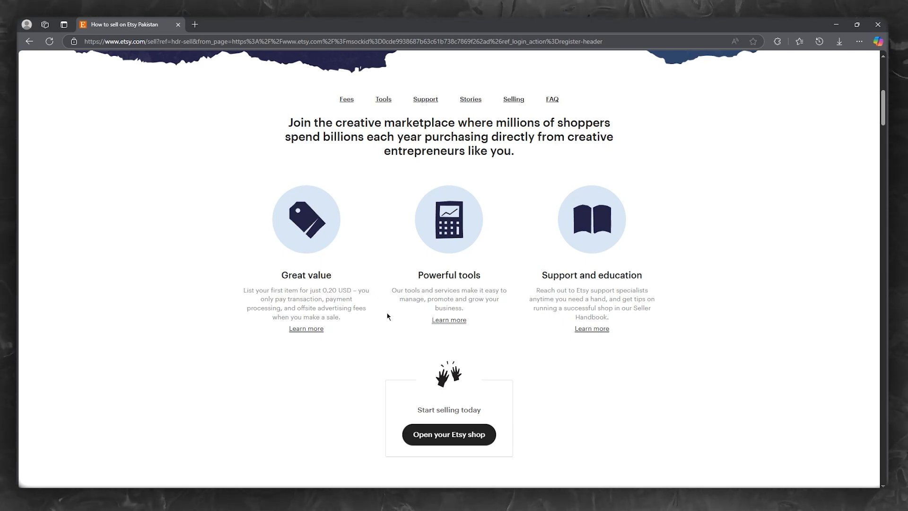
drag(416, 277, 489, 304)
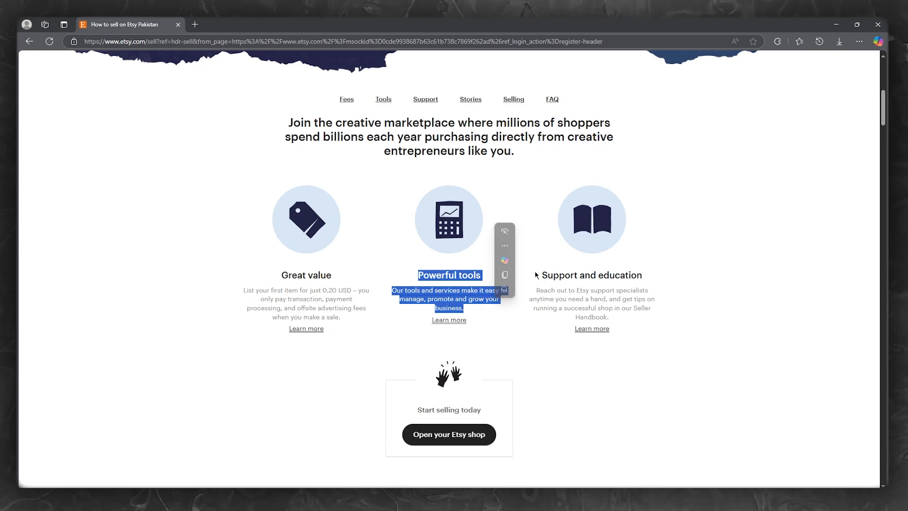
drag(539, 274, 675, 300)
scroll(729, 316, down, 5)
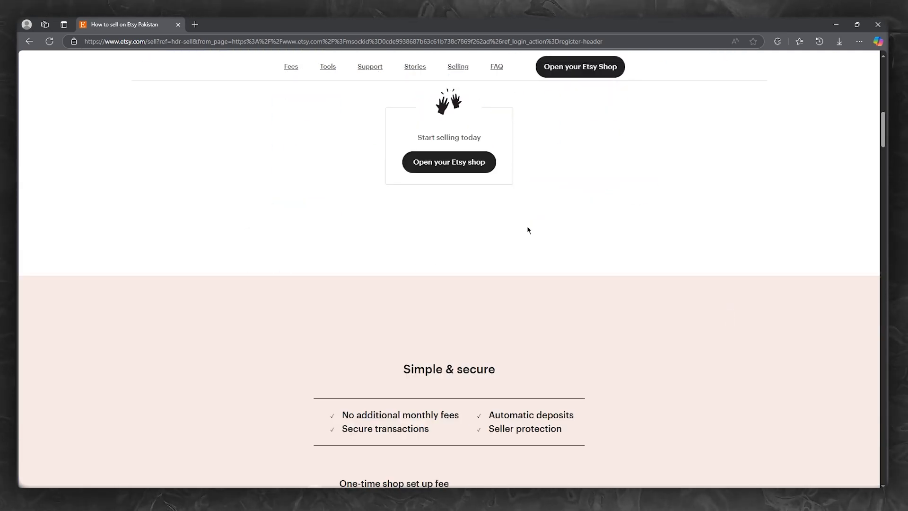
scroll(527, 229, up, 10)
click(449, 300)
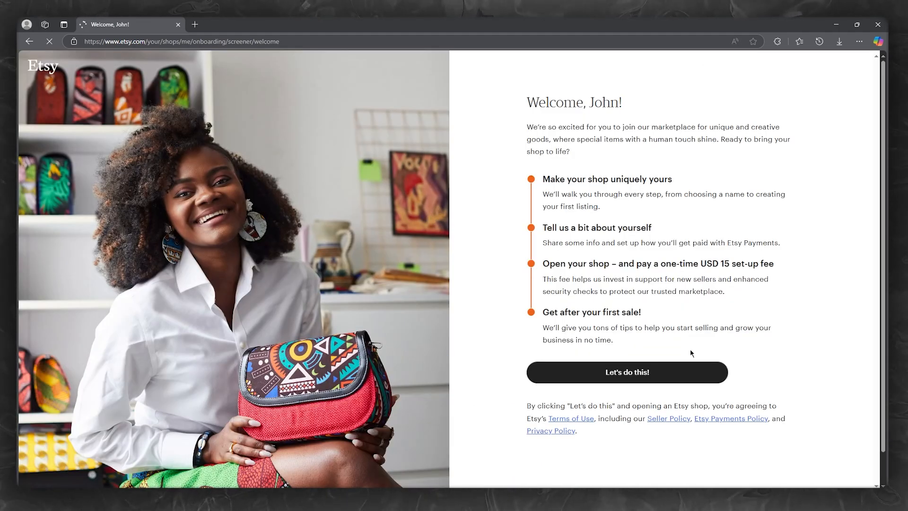
Answer 'I have a business and want to sell online for the first time' and continue
drag(529, 107, 679, 111)
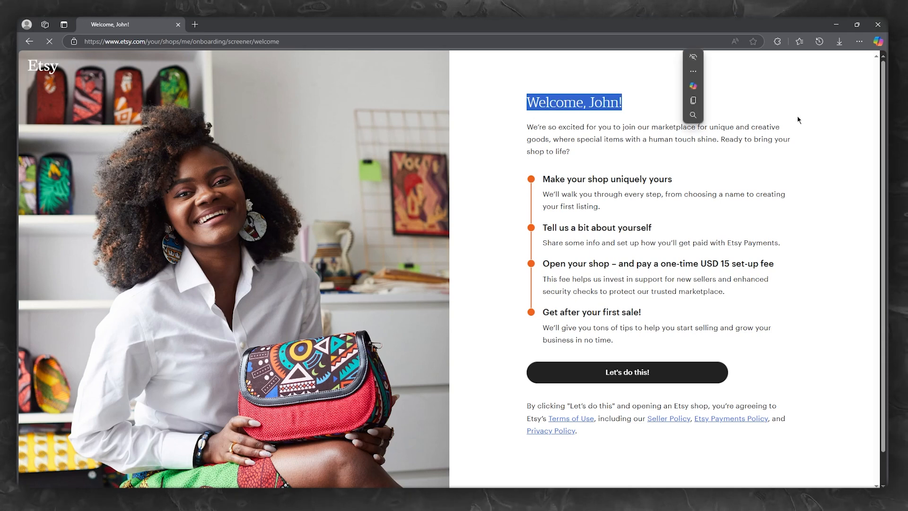
click(799, 122)
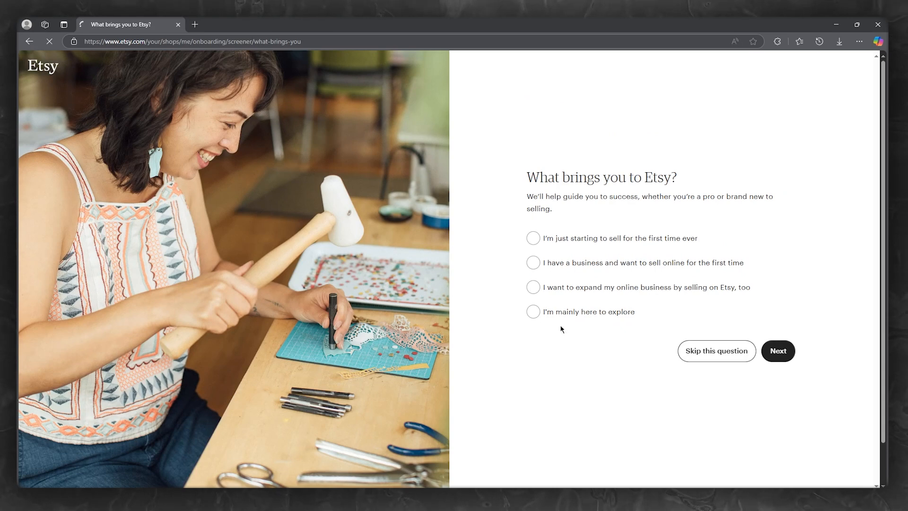
click(557, 266)
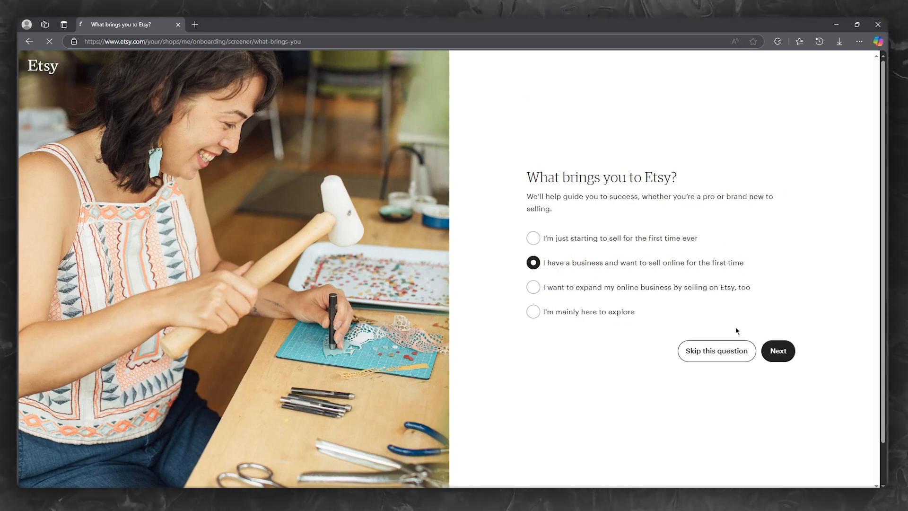
click(776, 349)
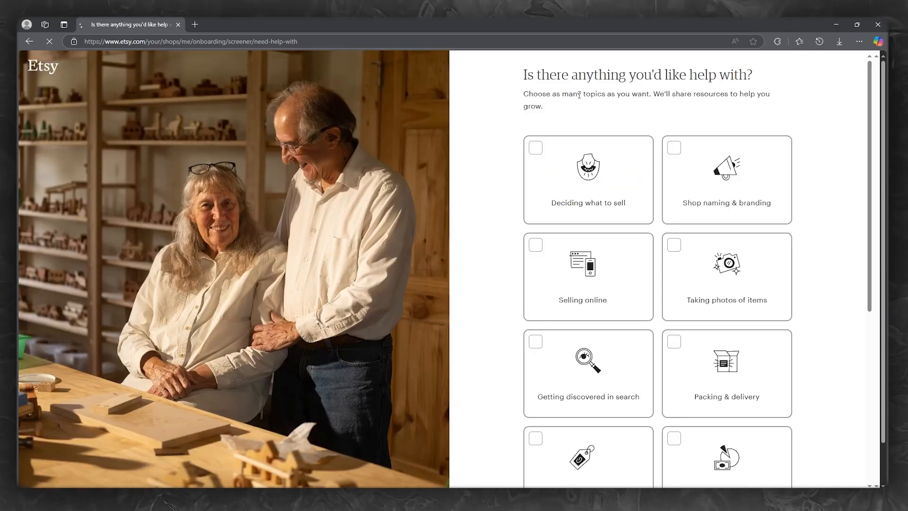
Look over the help-topic cards, then skip the question
drag(519, 81, 752, 75)
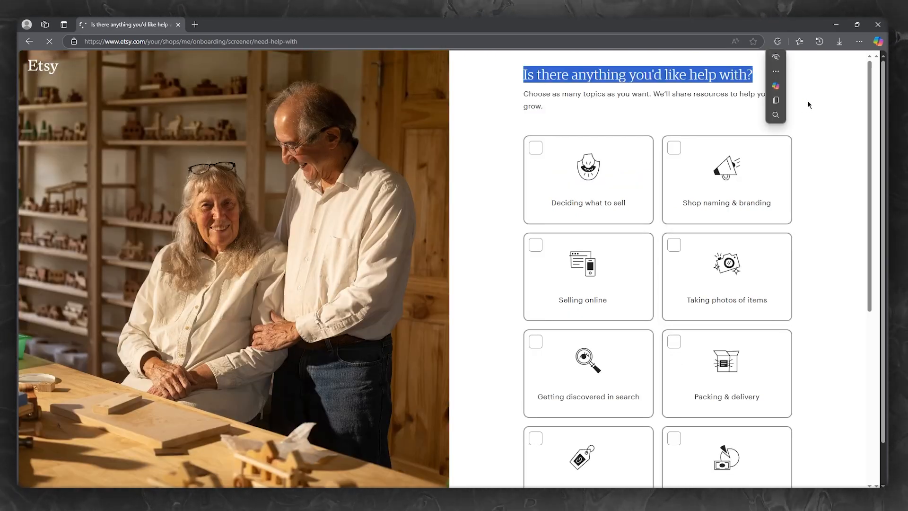
click(830, 134)
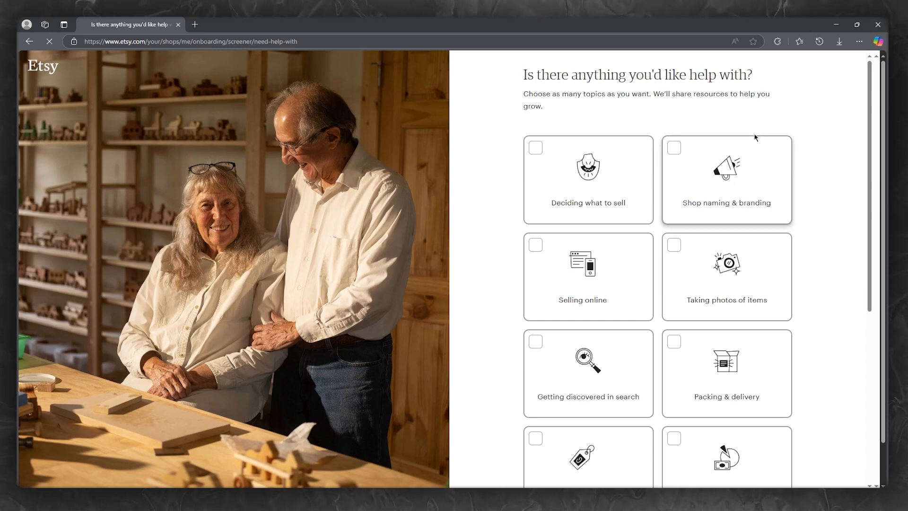
scroll(754, 138, down, 2)
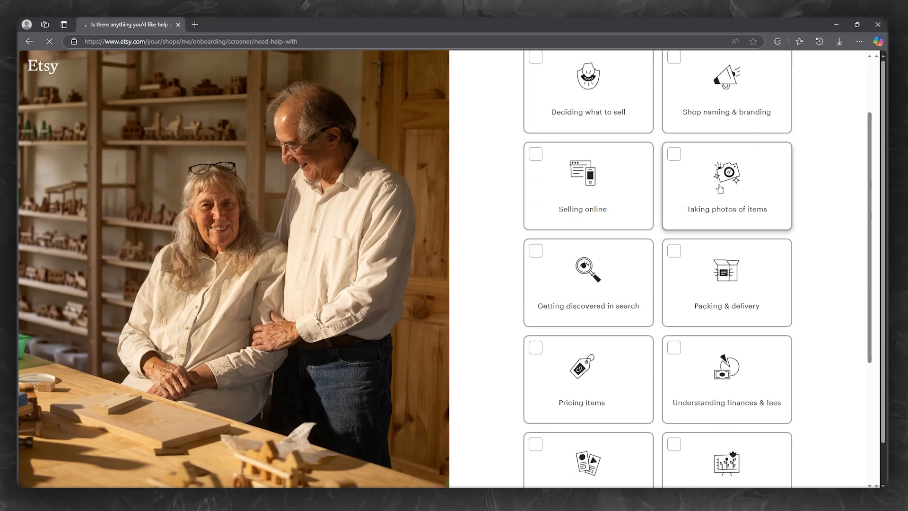
scroll(717, 191, down, 4)
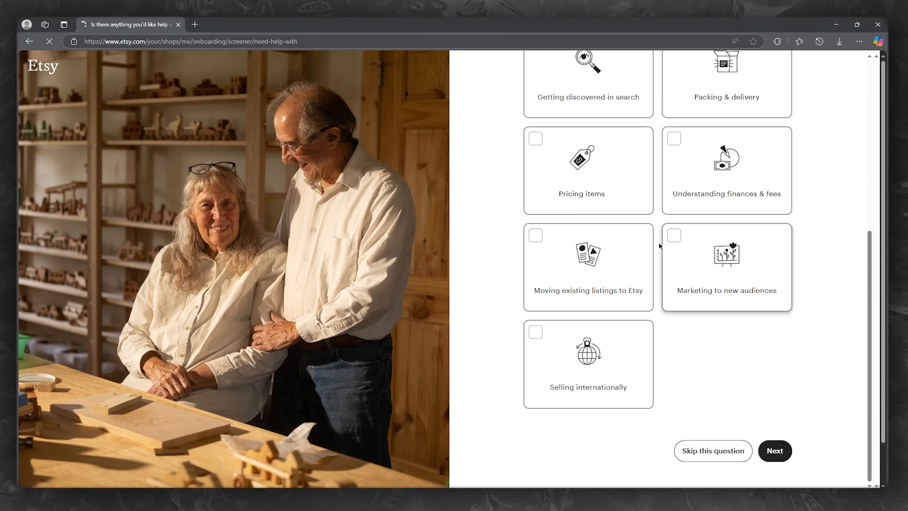
scroll(645, 220, up, 6)
scroll(630, 215, down, 4)
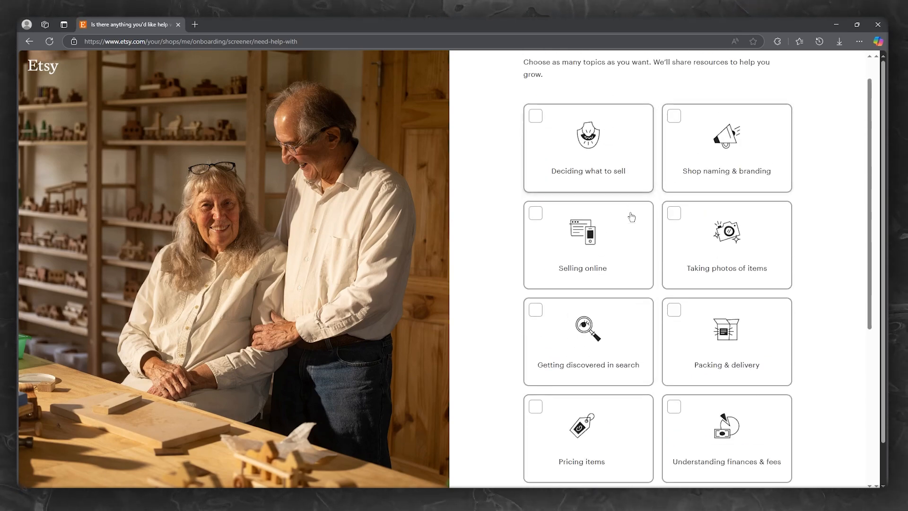
scroll(634, 258, up, 4)
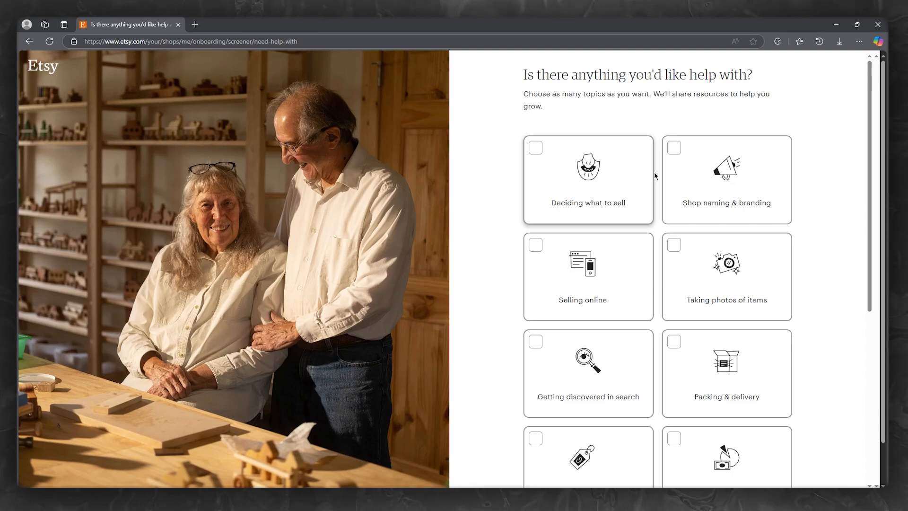
scroll(654, 199, down, 7)
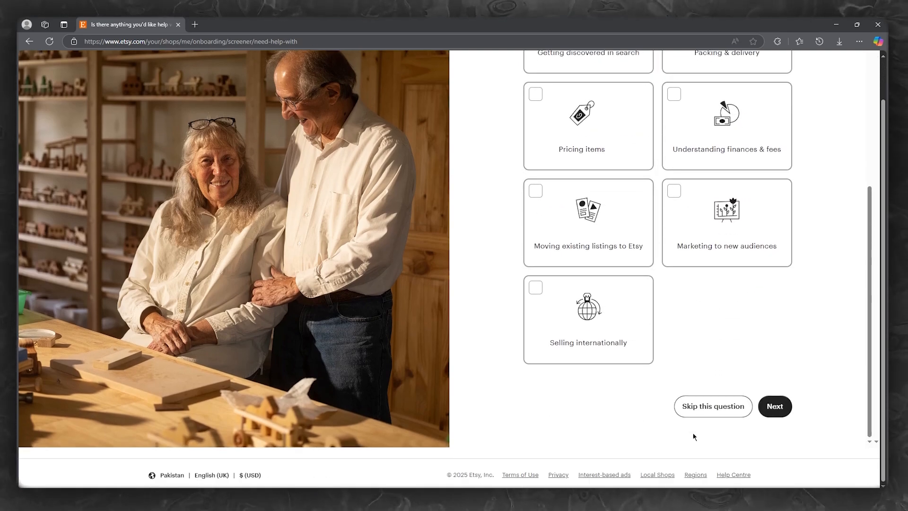
click(707, 408)
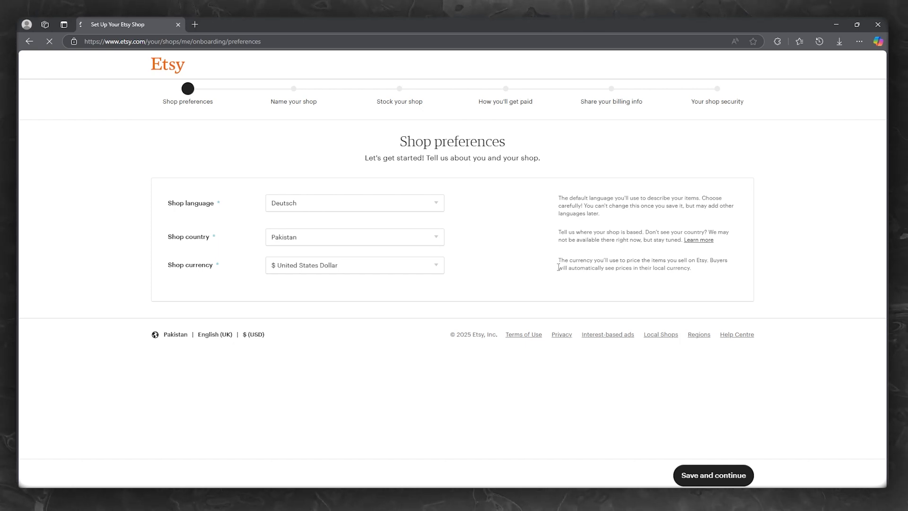
Choose English, United States and $ United States Dollar as shop preferences and save
click(323, 205)
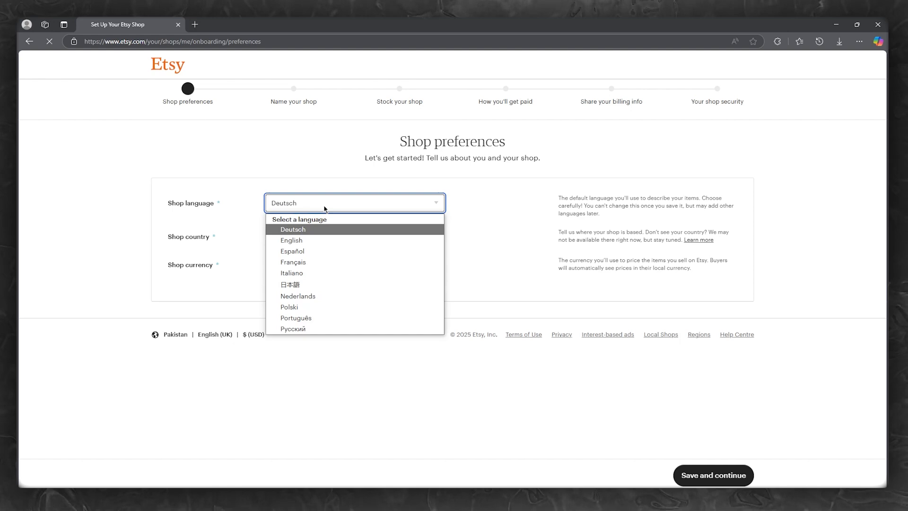
click(312, 238)
click(312, 231)
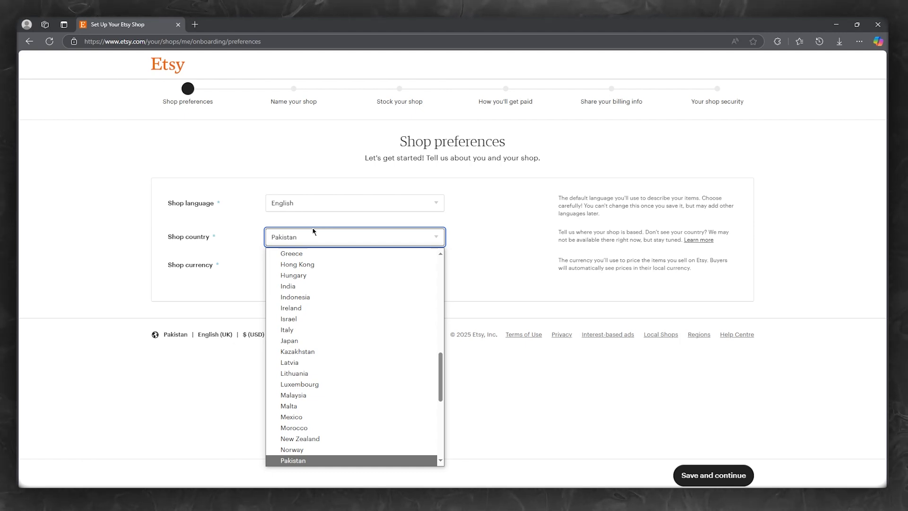
scroll(331, 331, down, 5)
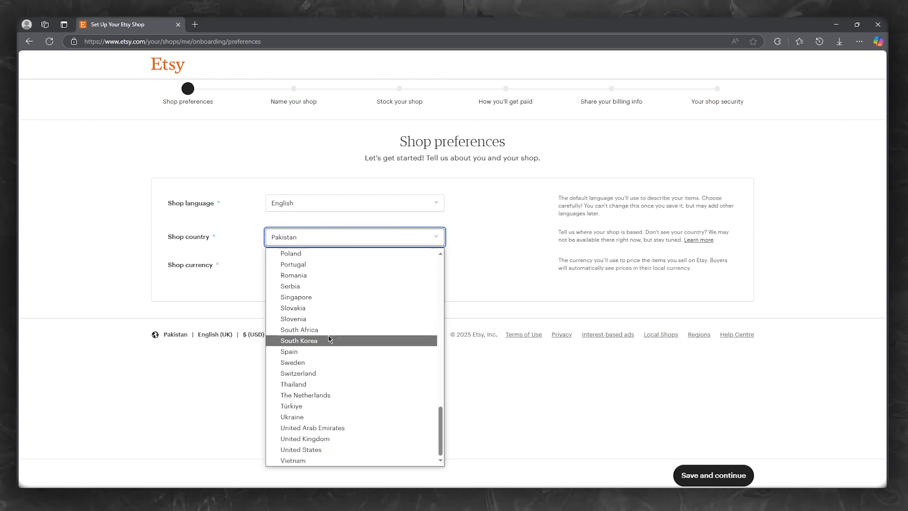
click(322, 450)
click(331, 264)
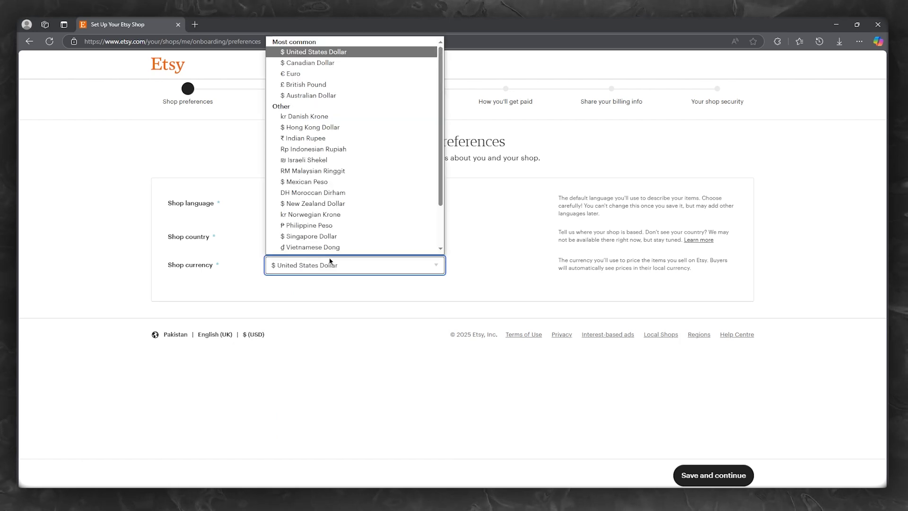
scroll(344, 215, down, 2)
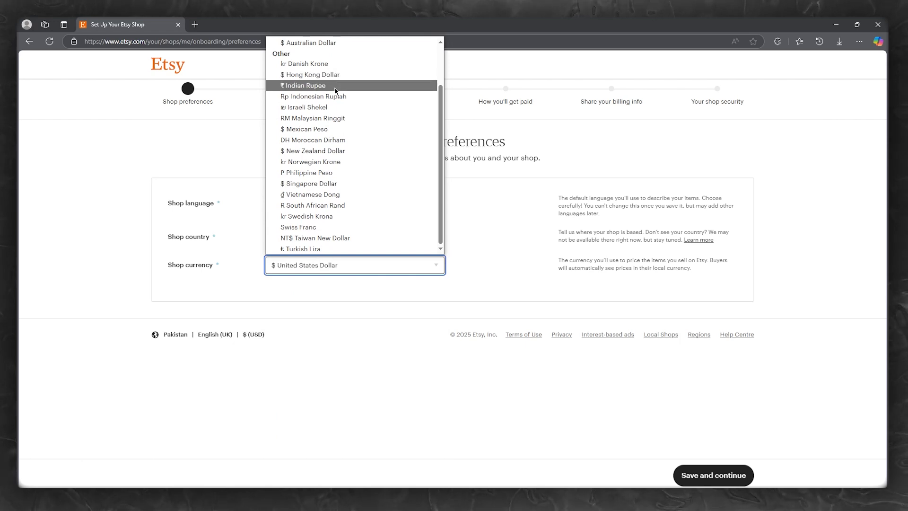
click(328, 265)
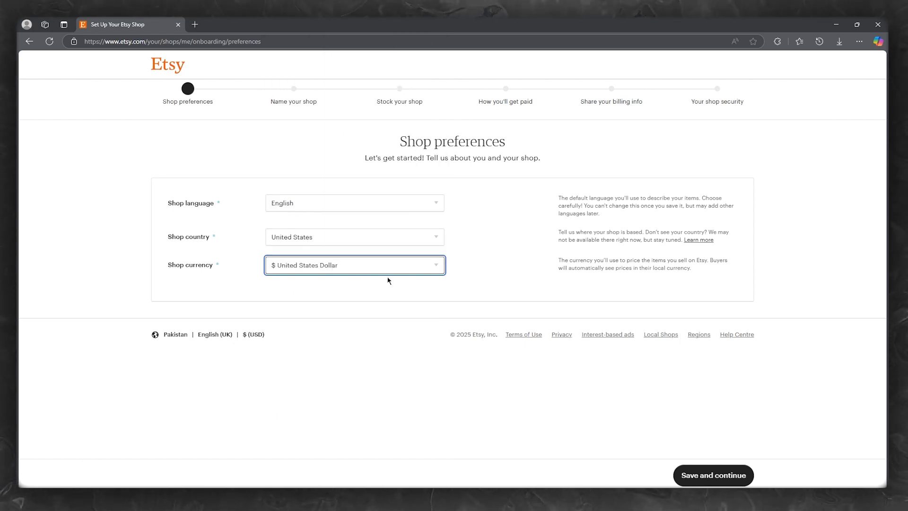
click(717, 477)
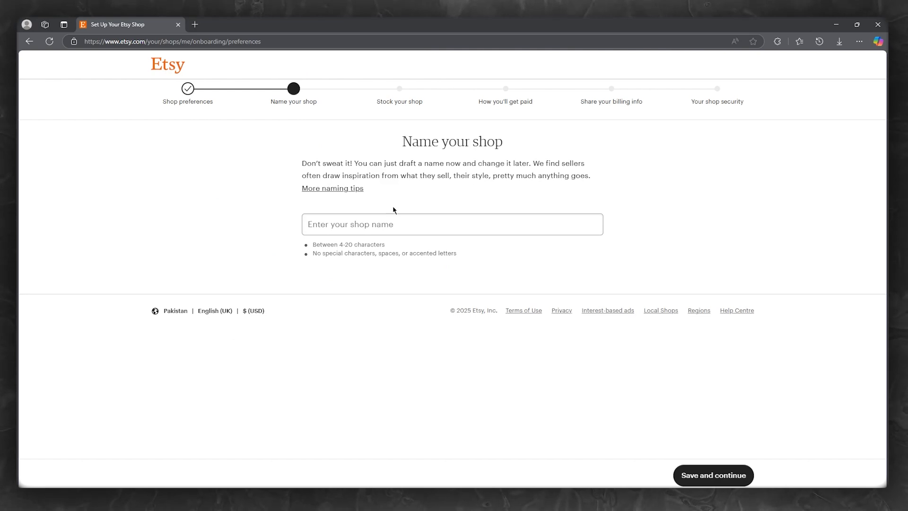
Enter an apparel-style shop name ending in 6786 and confirm it is available
click(389, 221)
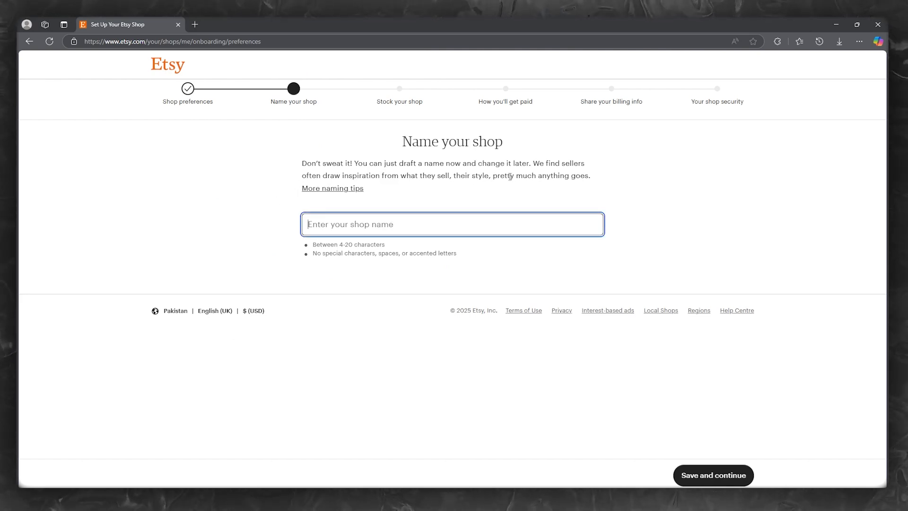
click(390, 238)
click(401, 229)
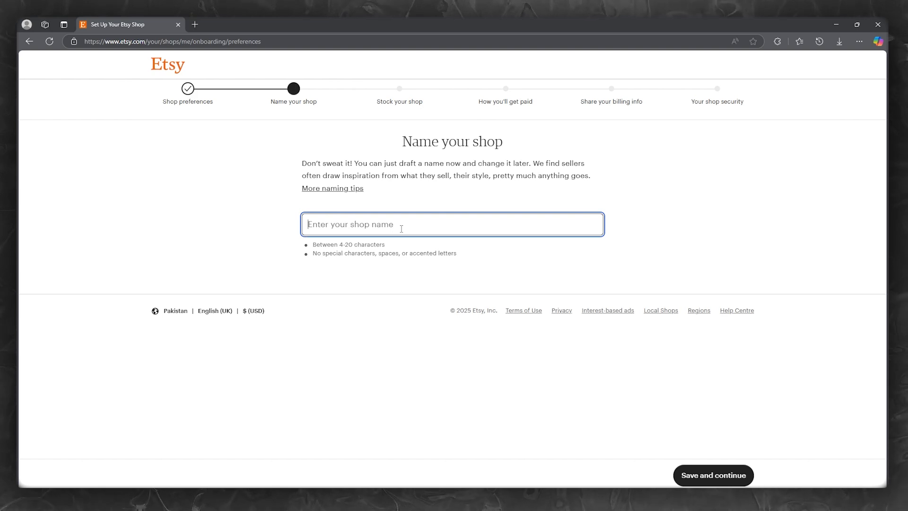
text(Jo)
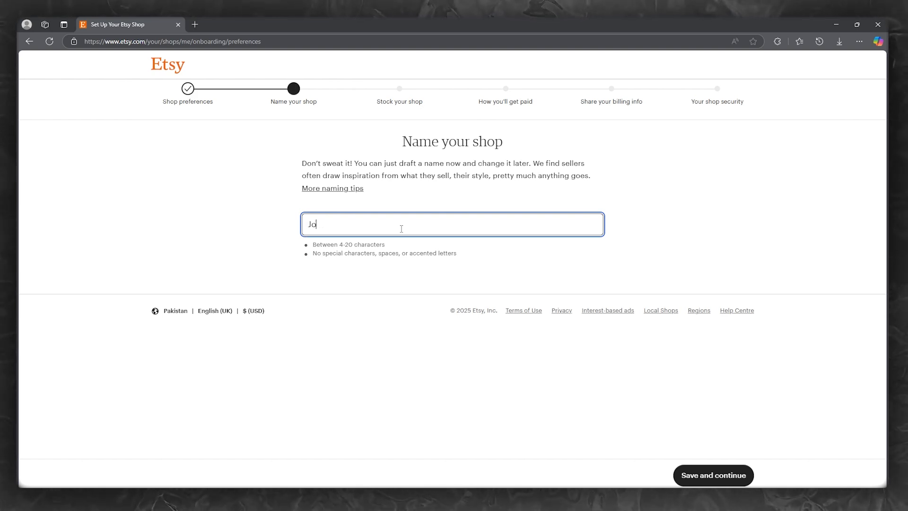
text(hn)
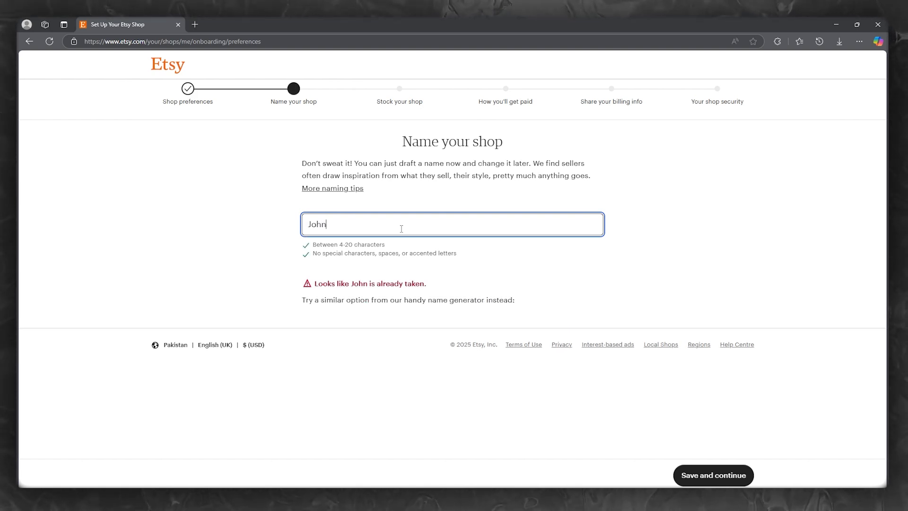
text(A)
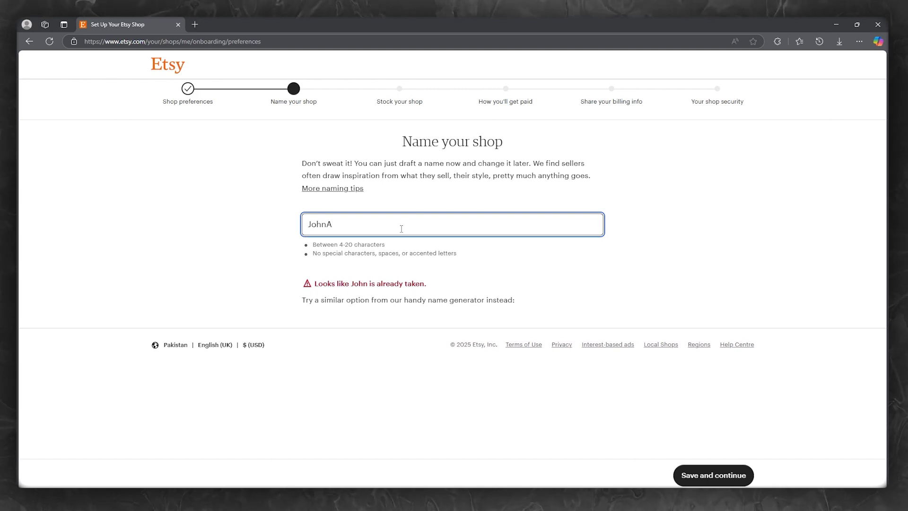
text([[are;)
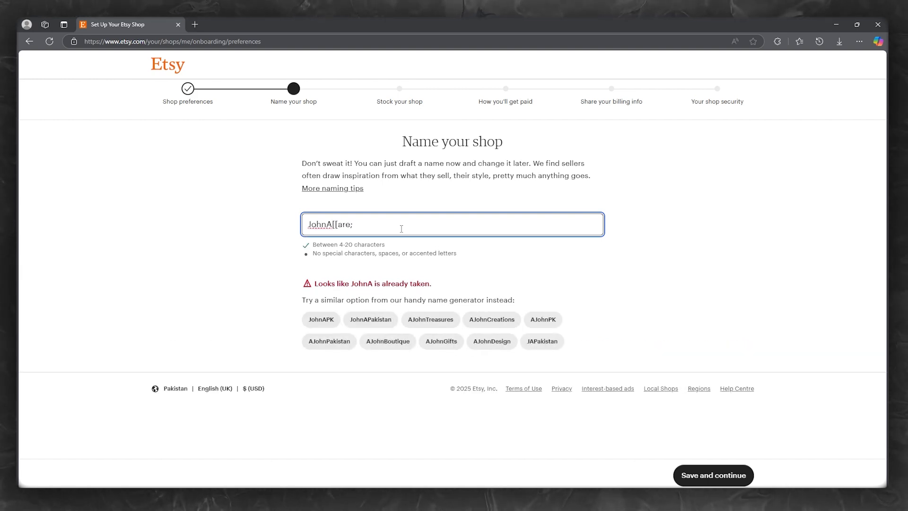
key(BackSpace)
key(BackSpace)
key(BackSpace)
key(BackSpace)
key(BackSpace)
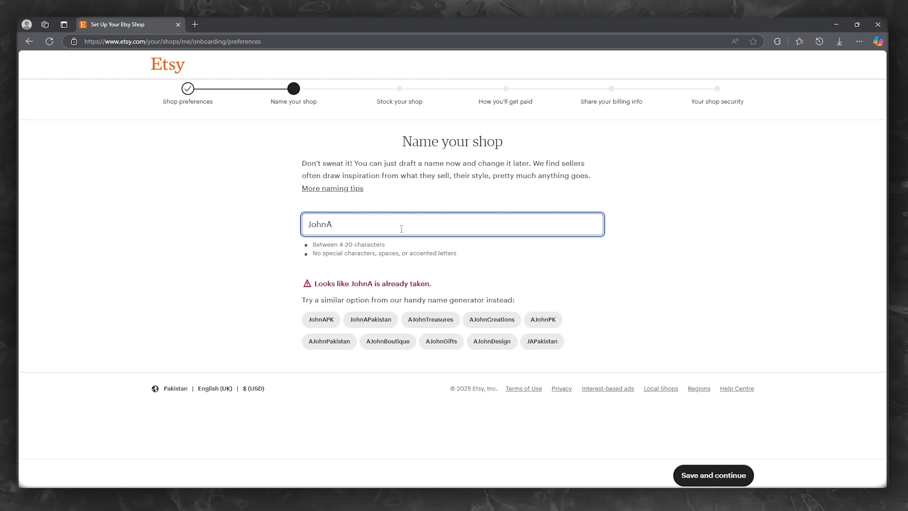
text(pparel6786)
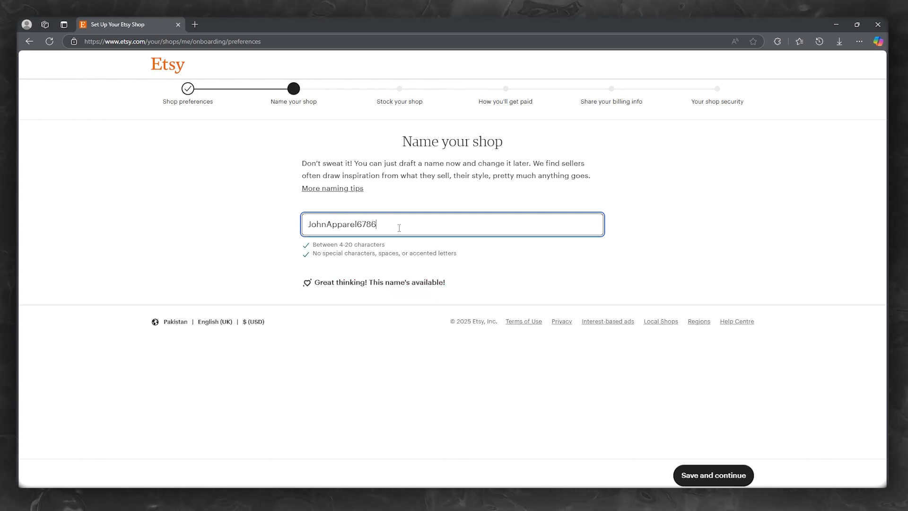
key(ctrl+a)
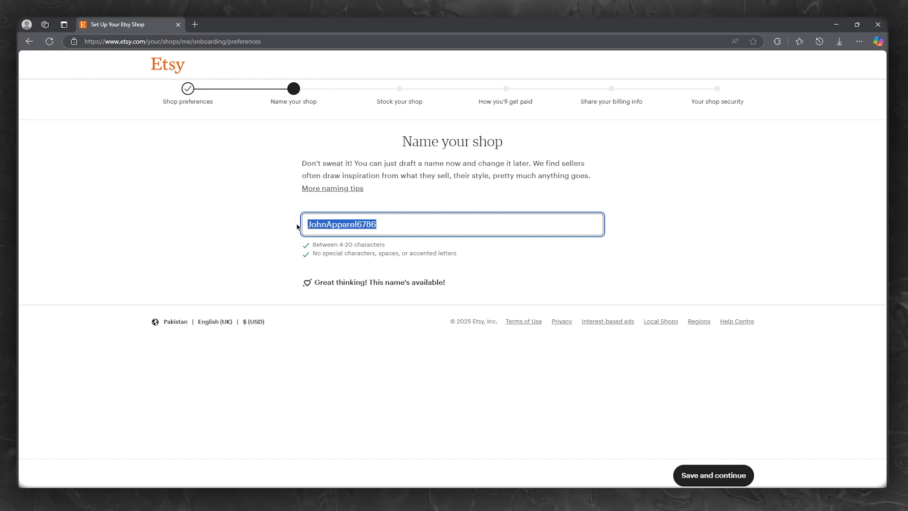
click(268, 220)
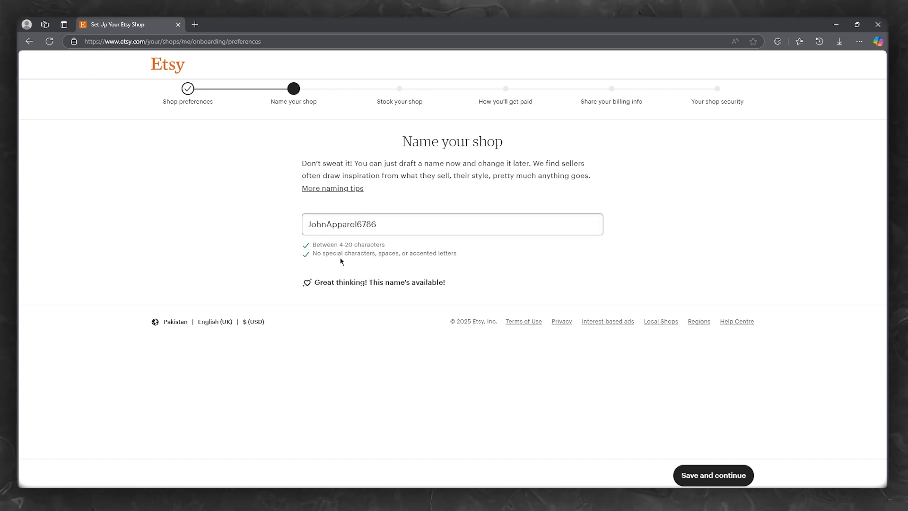
Save the shop name and look over the new listing form's introduction
click(712, 475)
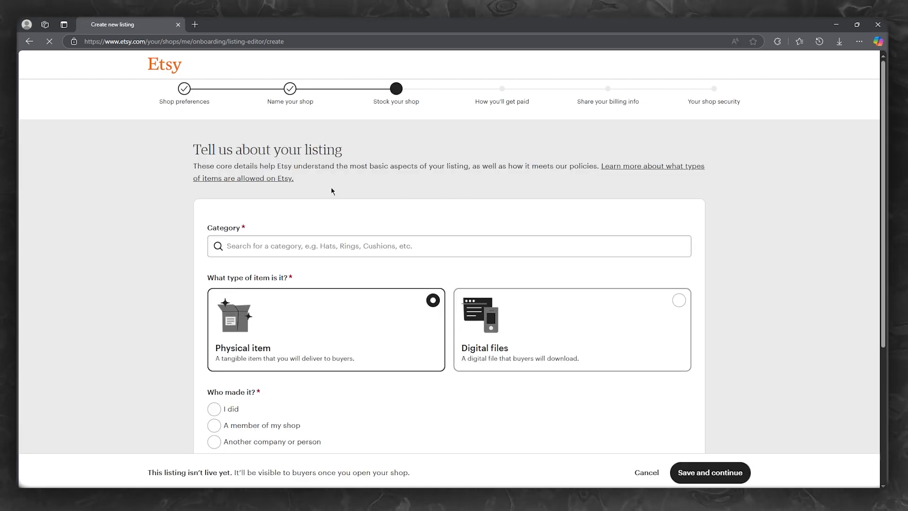
drag(193, 149, 532, 156)
click(520, 155)
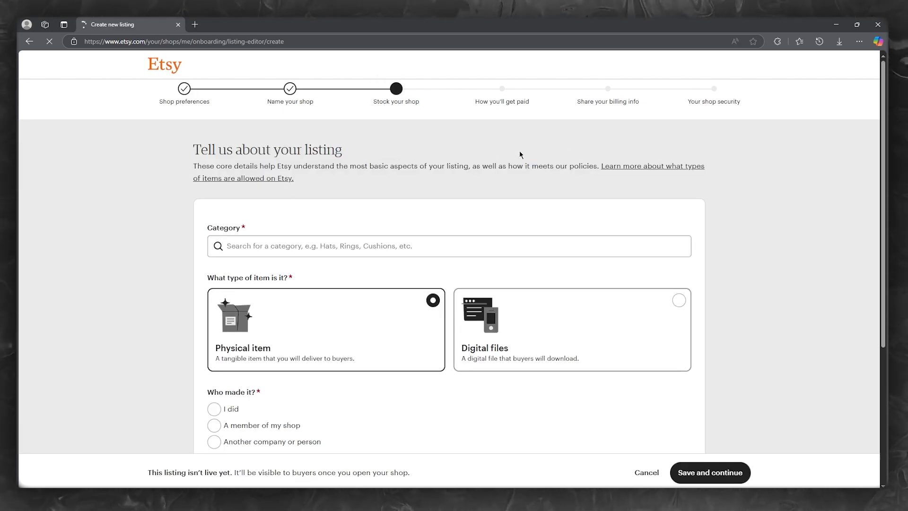
drag(193, 168, 738, 171)
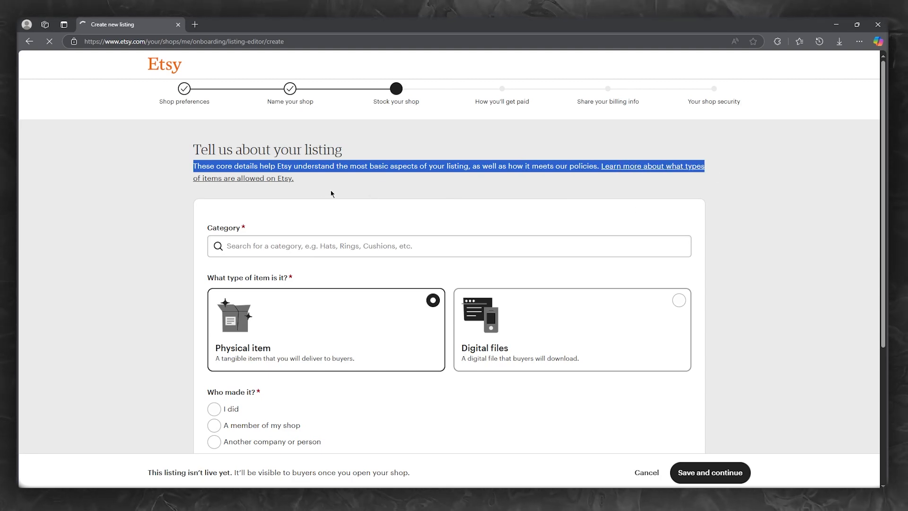
scroll(327, 192, down, 3)
Search the category box for 'clo' and set the listing category to T-shirts
click(314, 109)
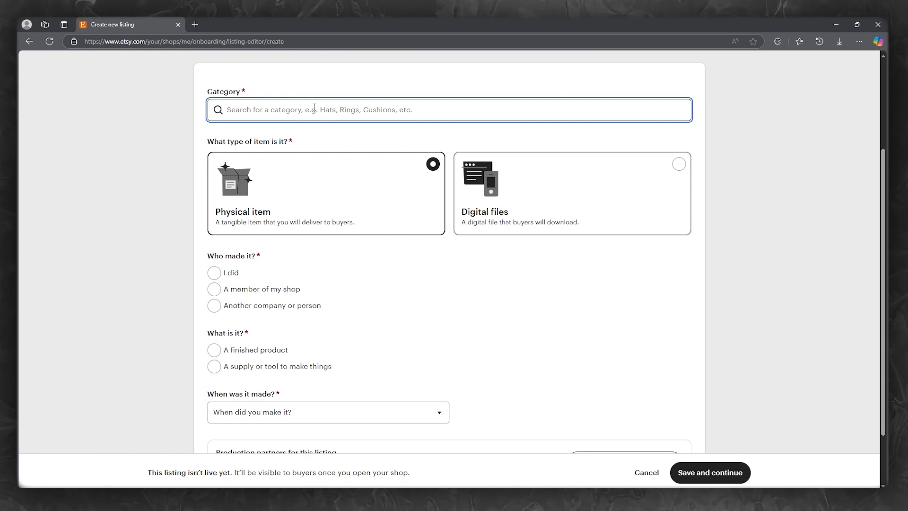
text(fas)
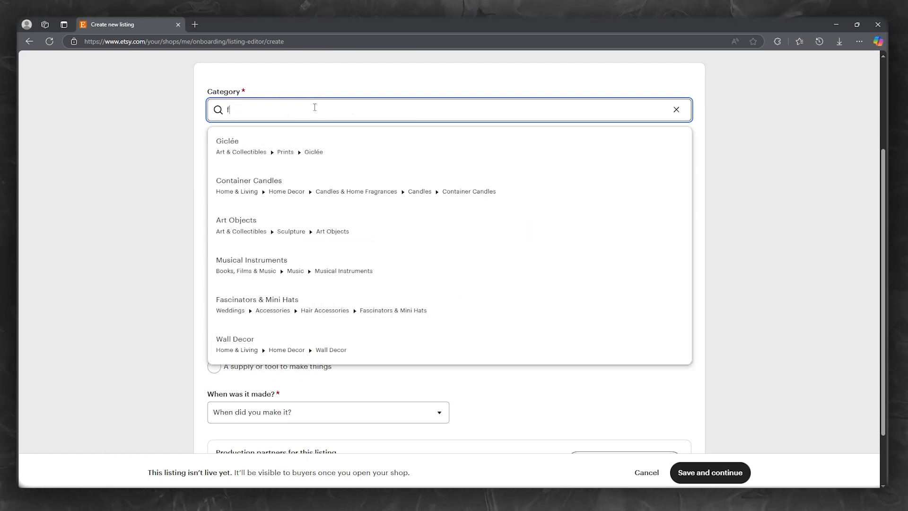
key(BackSpace)
text(clo)
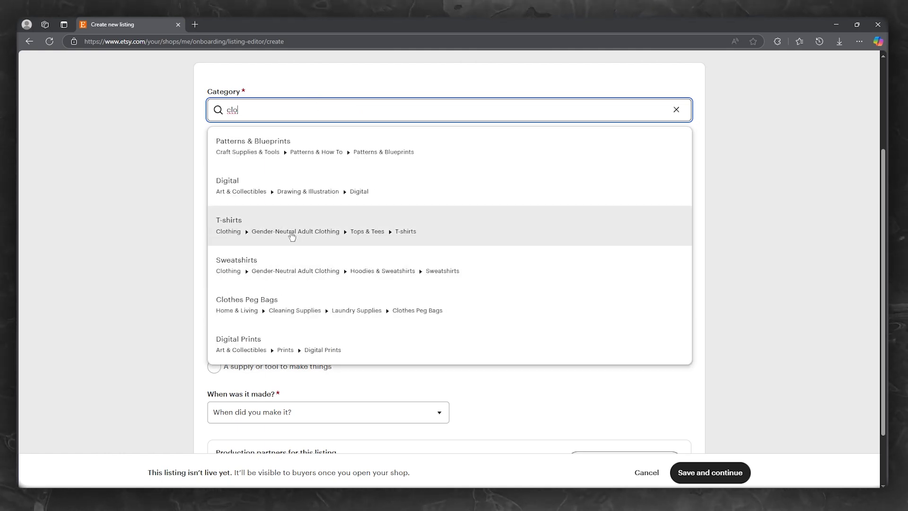
click(292, 225)
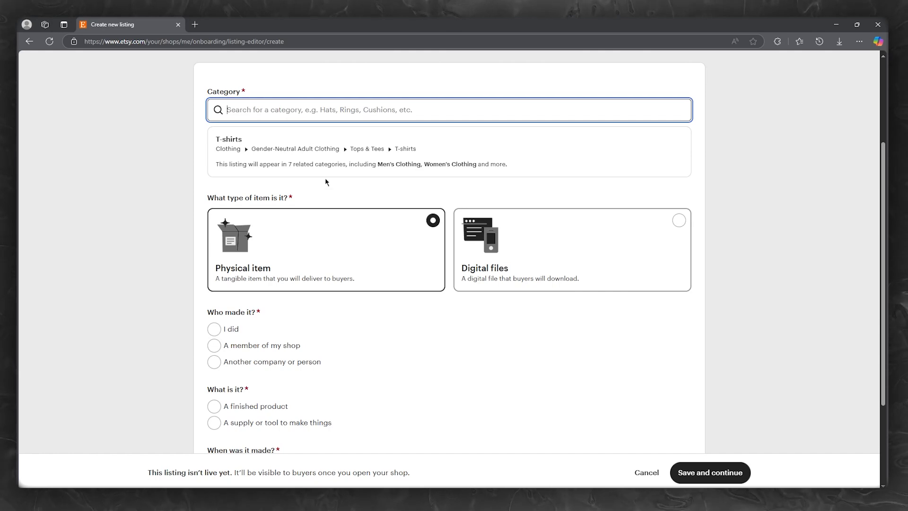
scroll(297, 234, down, 2)
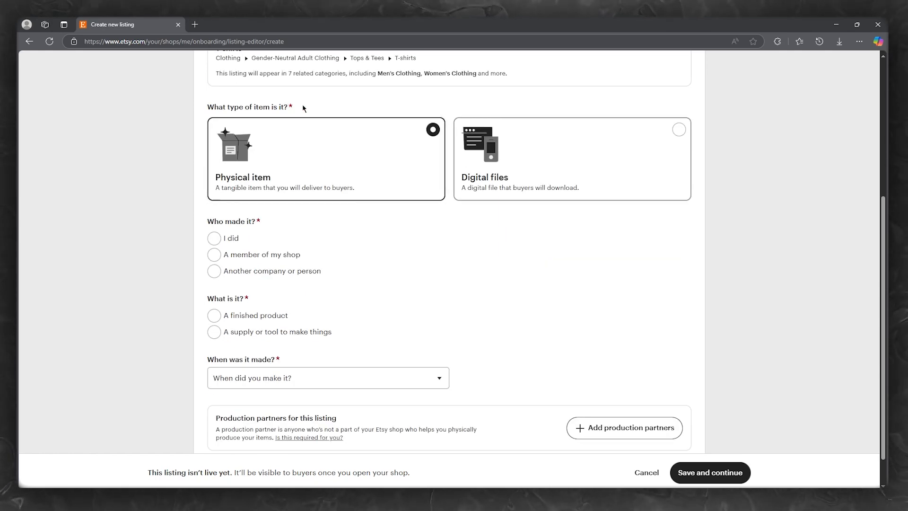
Mark the item as made by me, a finished product, made 2020 - 2025
drag(303, 108, 125, 108)
click(190, 147)
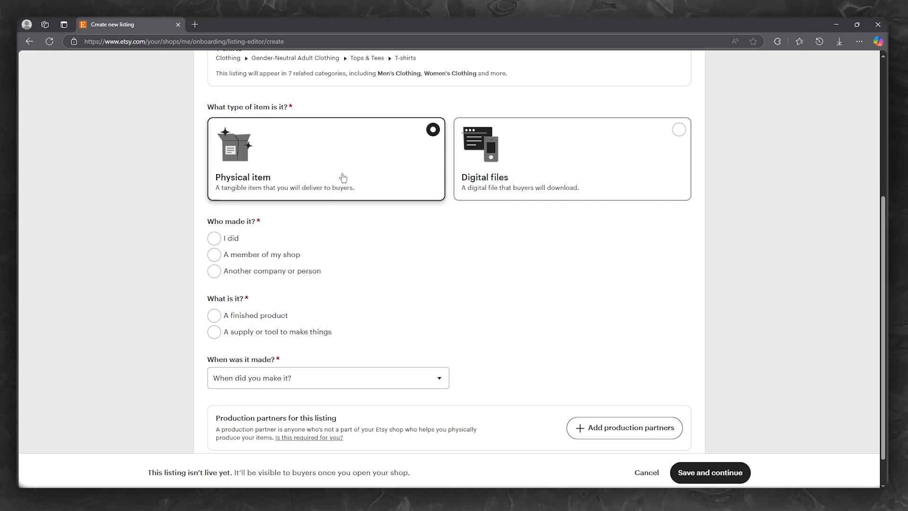
scroll(339, 176, down, 1)
drag(302, 184, 211, 192)
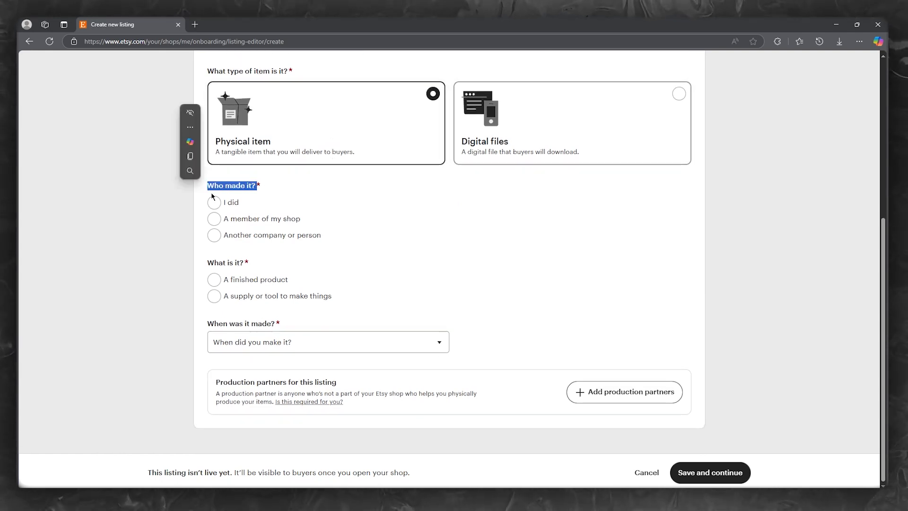
click(373, 206)
click(223, 204)
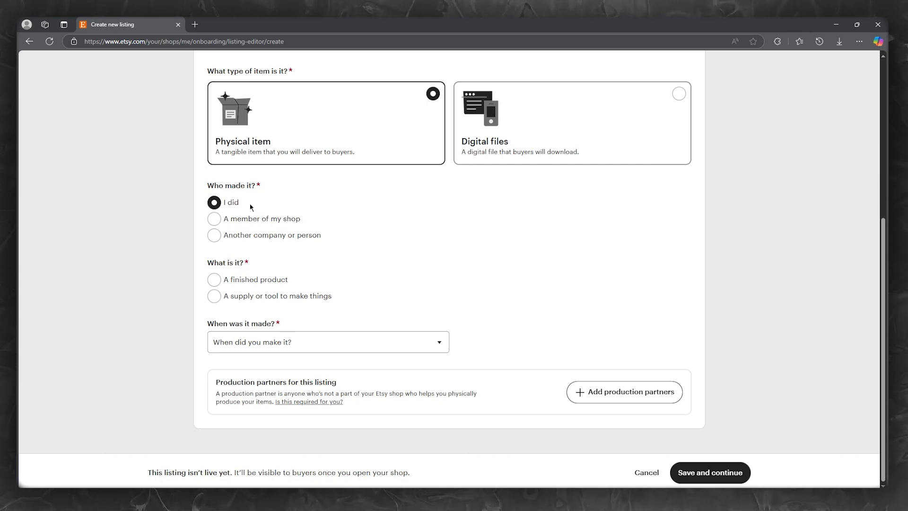
click(226, 280)
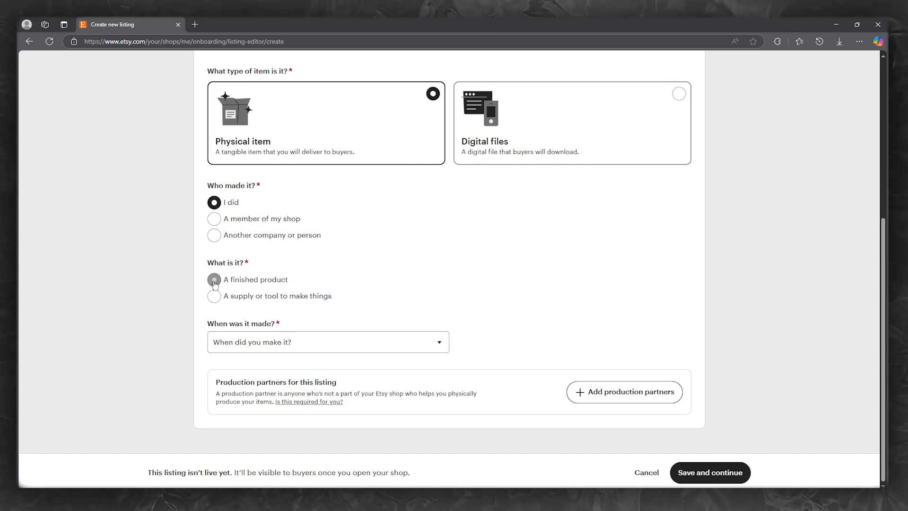
click(290, 344)
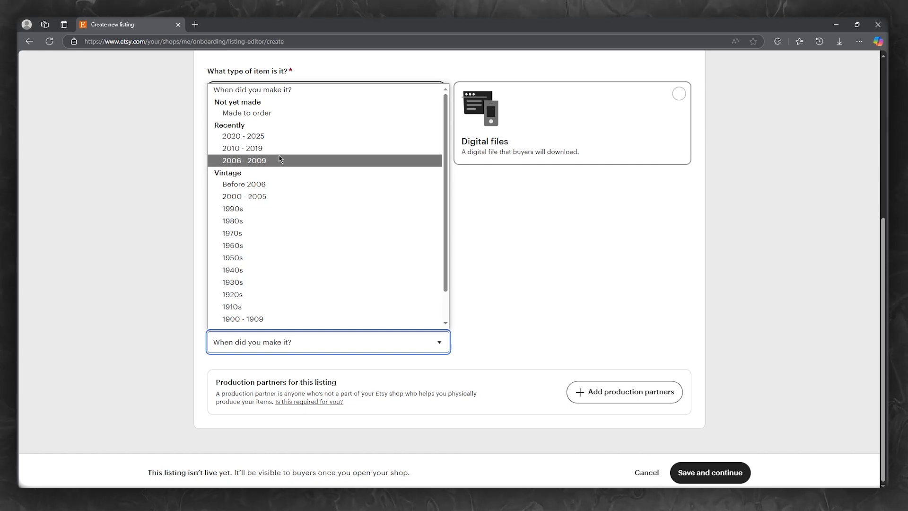
click(282, 137)
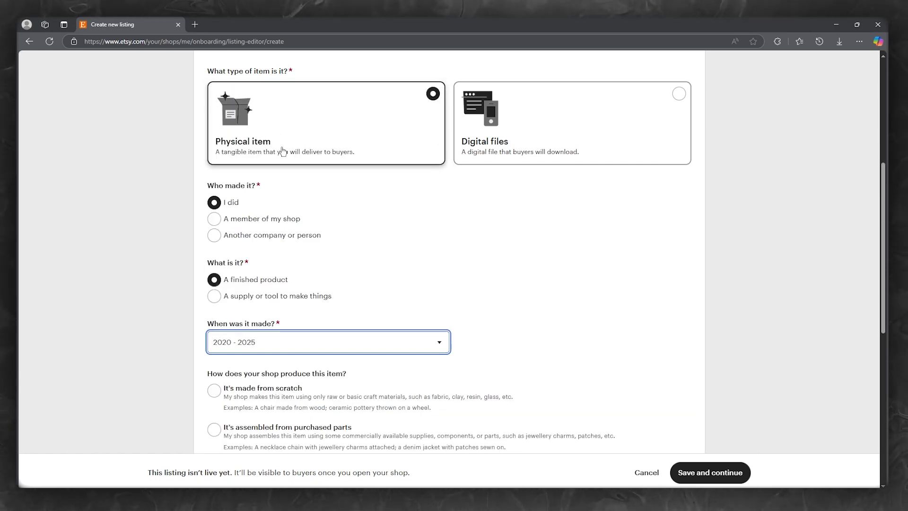
Mark it as made from scratch with handheld or hand-guided tools and save
scroll(283, 299, down, 4)
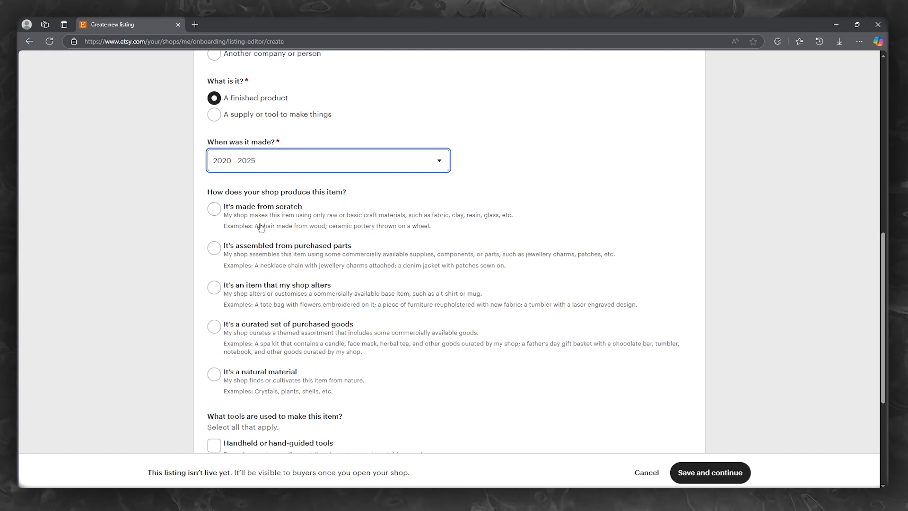
scroll(312, 185, down, 1)
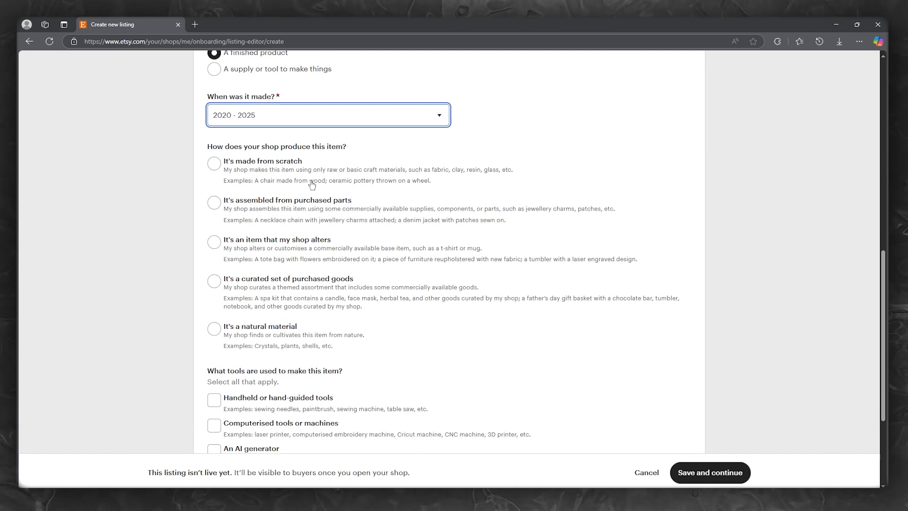
click(270, 166)
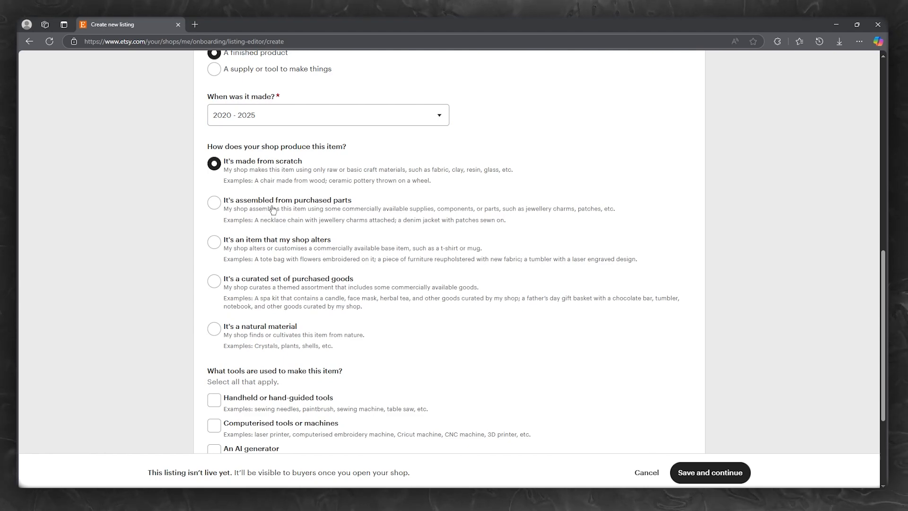
scroll(265, 215, down, 3)
scroll(265, 221, up, 2)
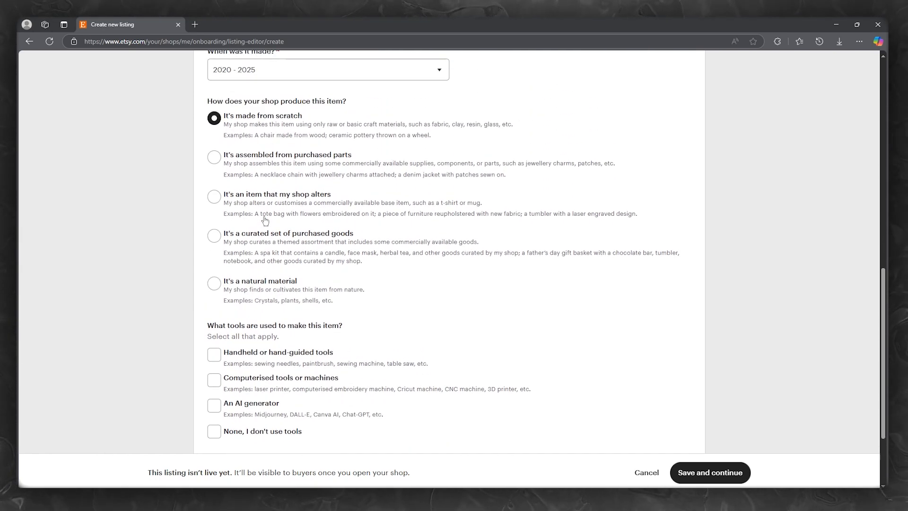
scroll(263, 142, down, 3)
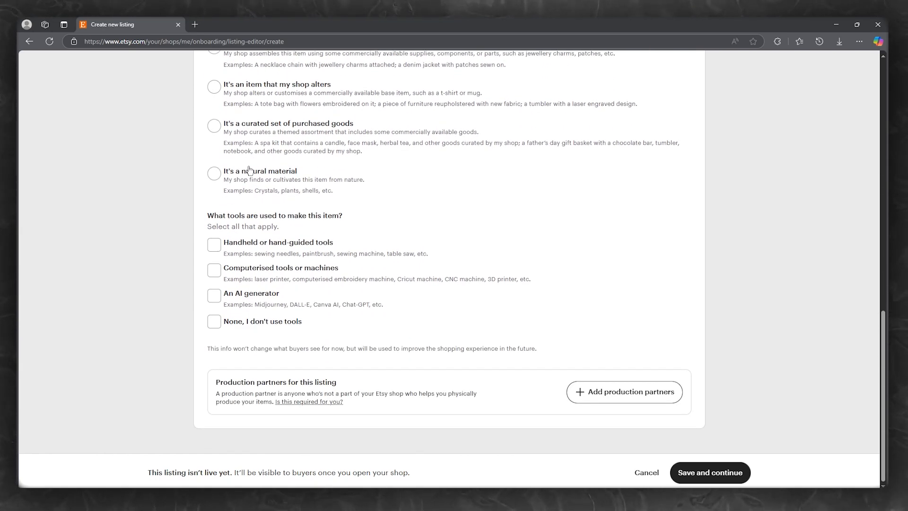
drag(350, 213, 184, 215)
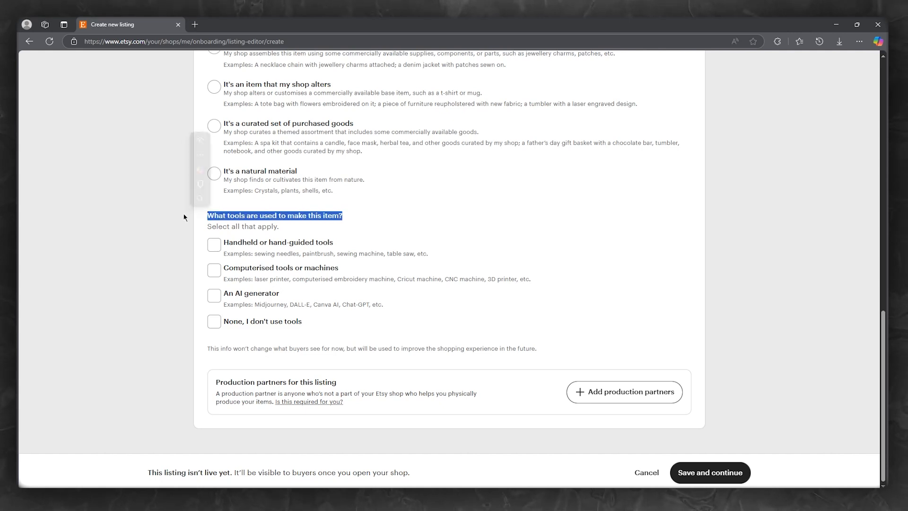
click(445, 230)
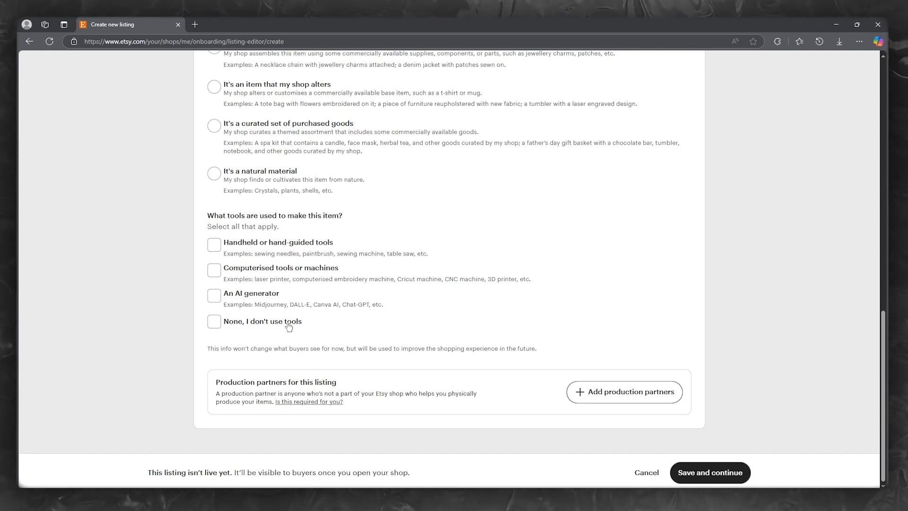
click(303, 242)
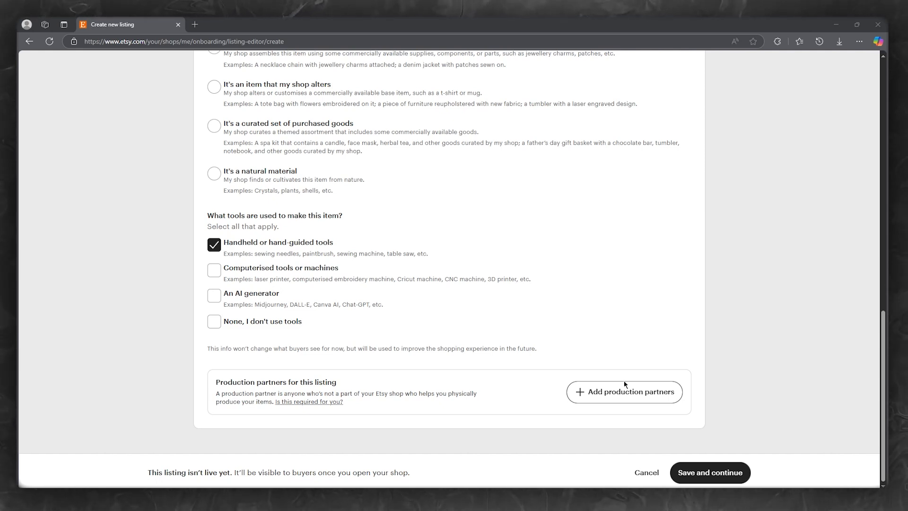
click(695, 472)
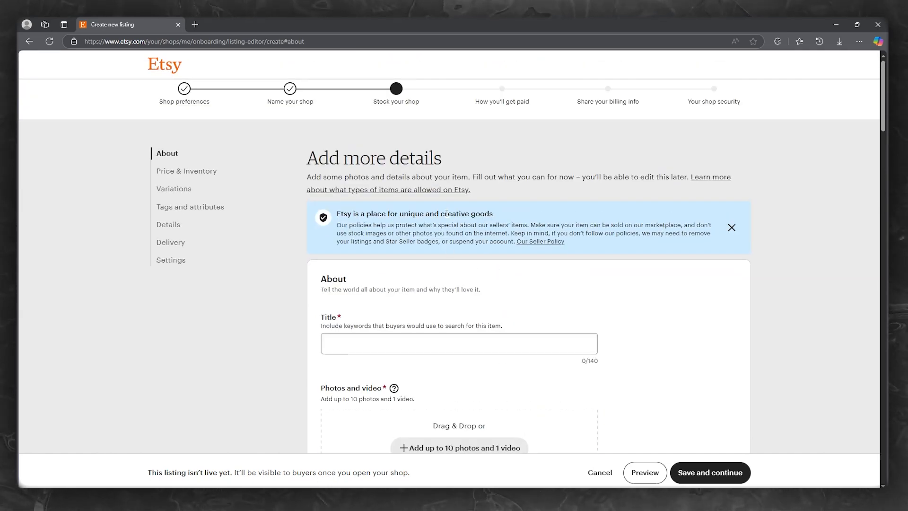
Enter the placeholder title 'guigiugi' for the listing
scroll(446, 214, down, 3)
click(397, 209)
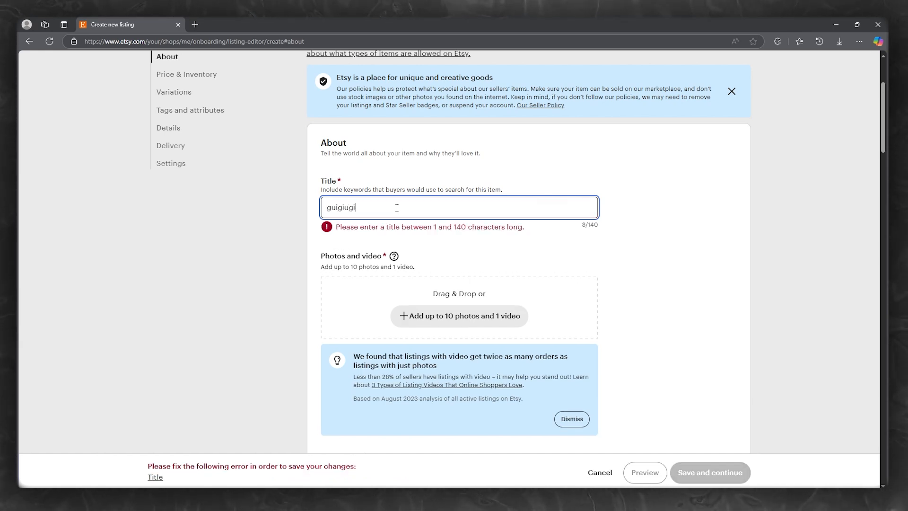
text(guigiugi)
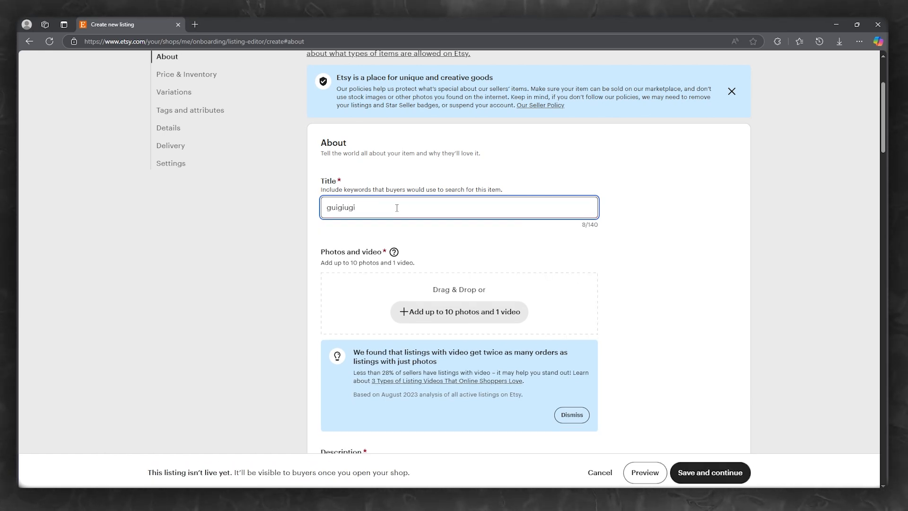
Add the Environment image as the listing's primary photo
scroll(431, 223, down, 4)
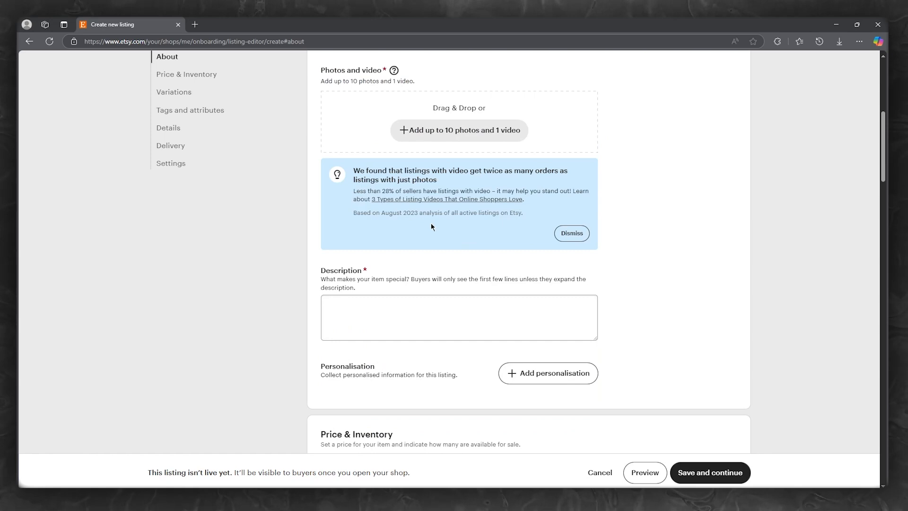
click(468, 137)
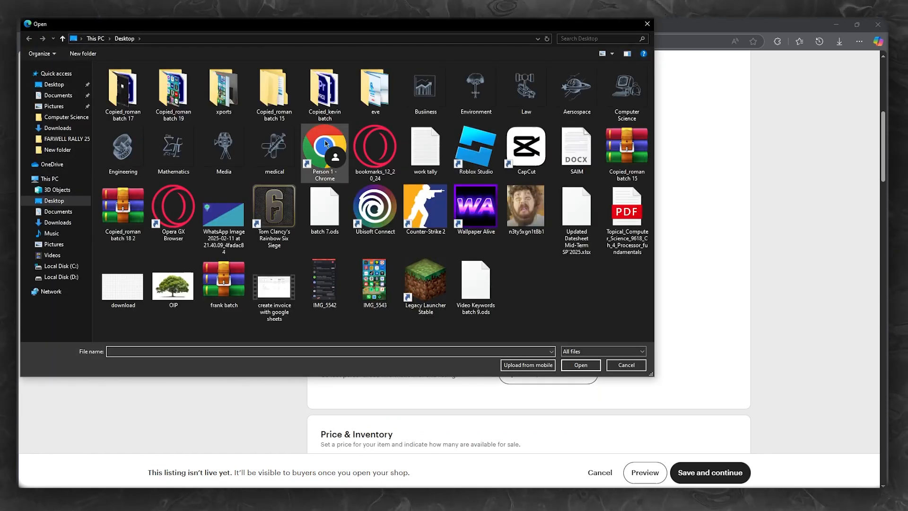
double_click(487, 96)
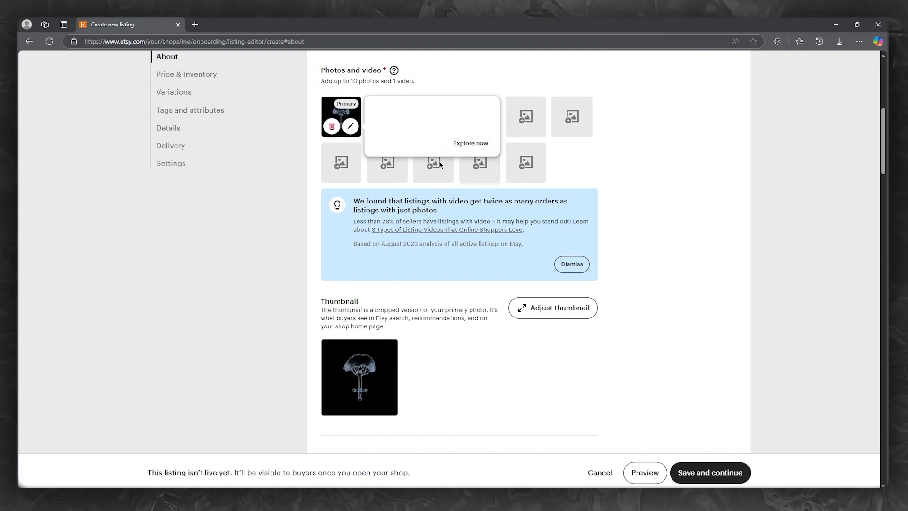
Fill the Description with placeholder text 'gvyugyugygyu gyu gyu uy guyguy'
scroll(609, 203, down, 3)
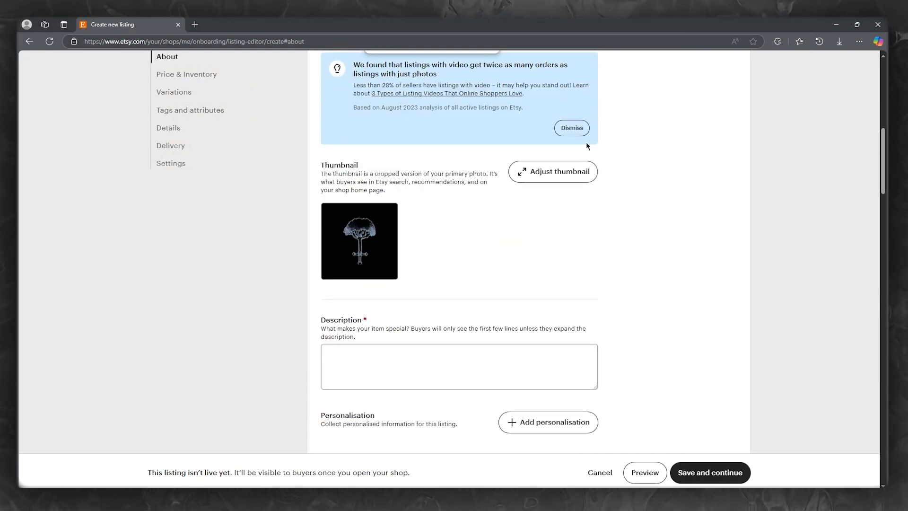
scroll(575, 183, down, 3)
click(446, 218)
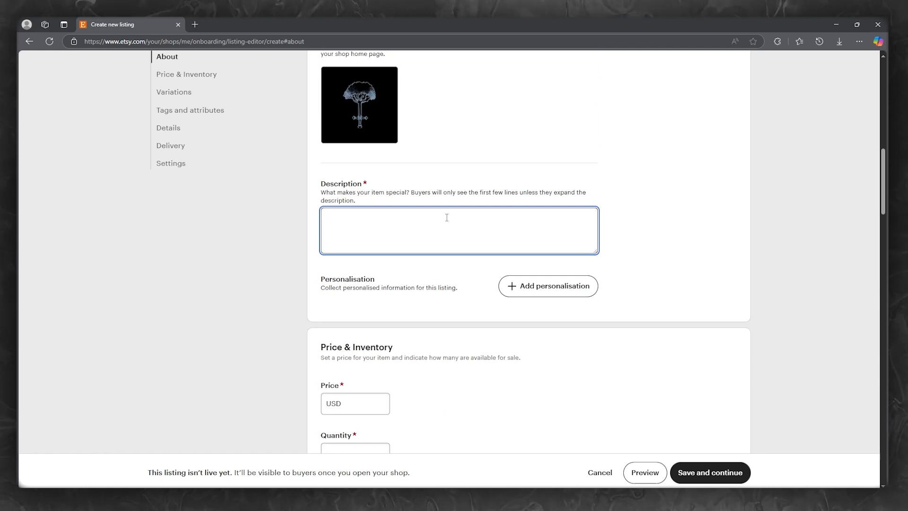
text(gvyugyugygyu gyu gyu uy guygu)
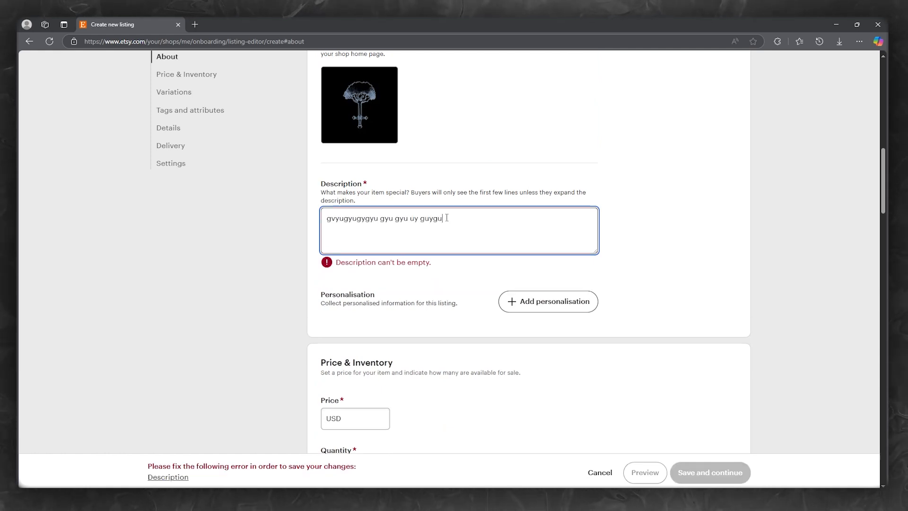
text(y)
click(661, 220)
scroll(648, 229, down, 3)
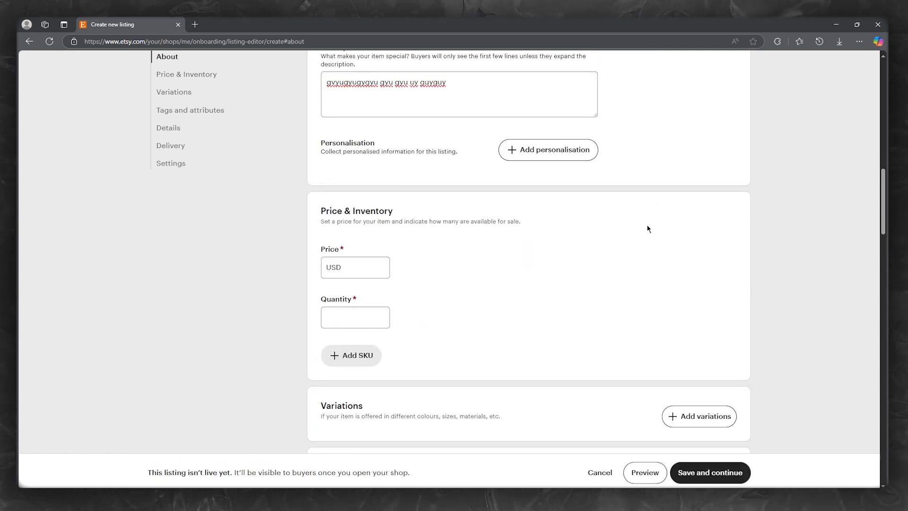
drag(461, 152, 321, 152)
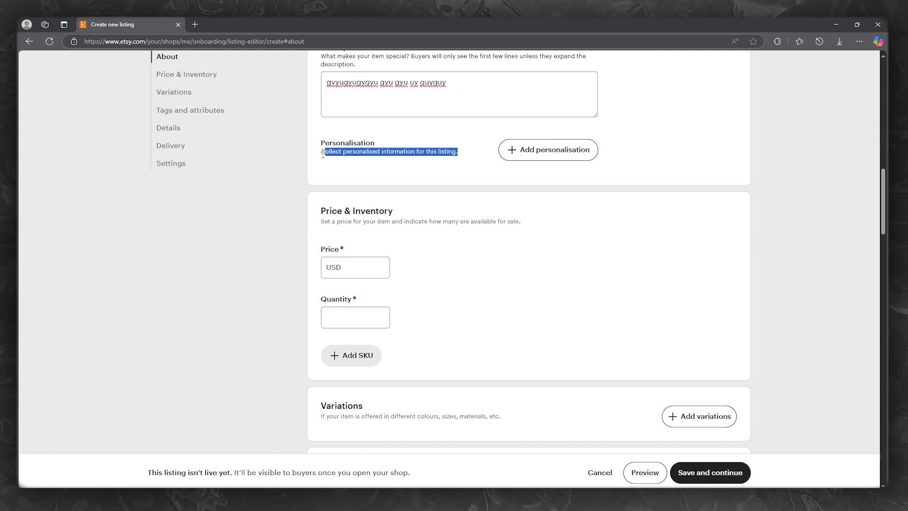
Enter a listing price of USD 16.00 and review the USD 14.03 estimated profit breakdown
click(411, 173)
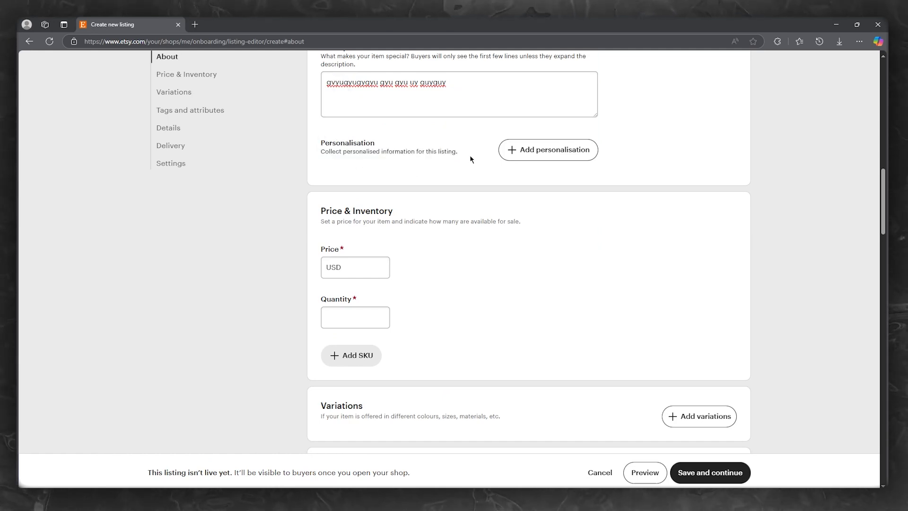
scroll(542, 163, down, 3)
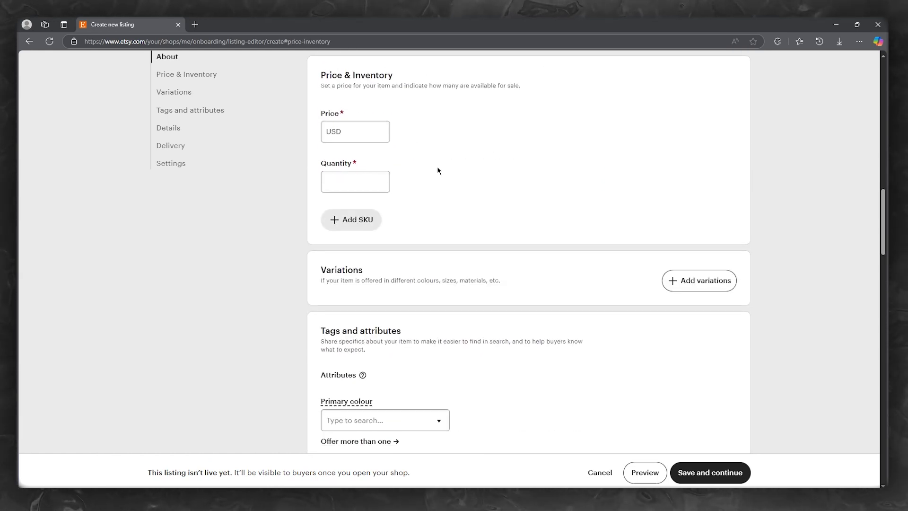
click(369, 123)
text(1)
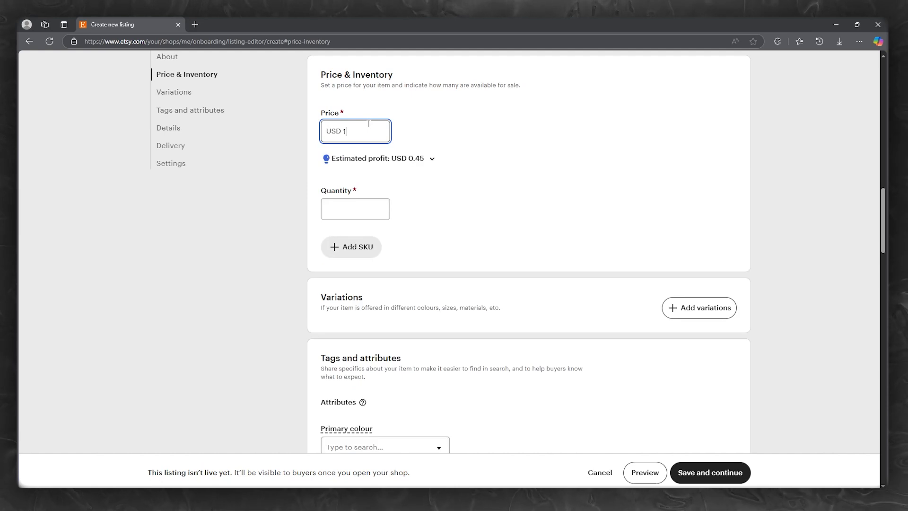
text(65)
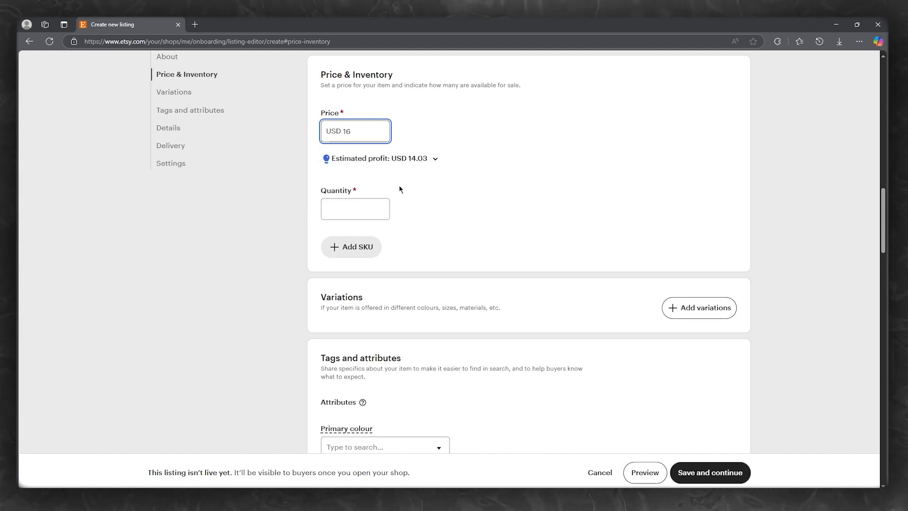
click(436, 159)
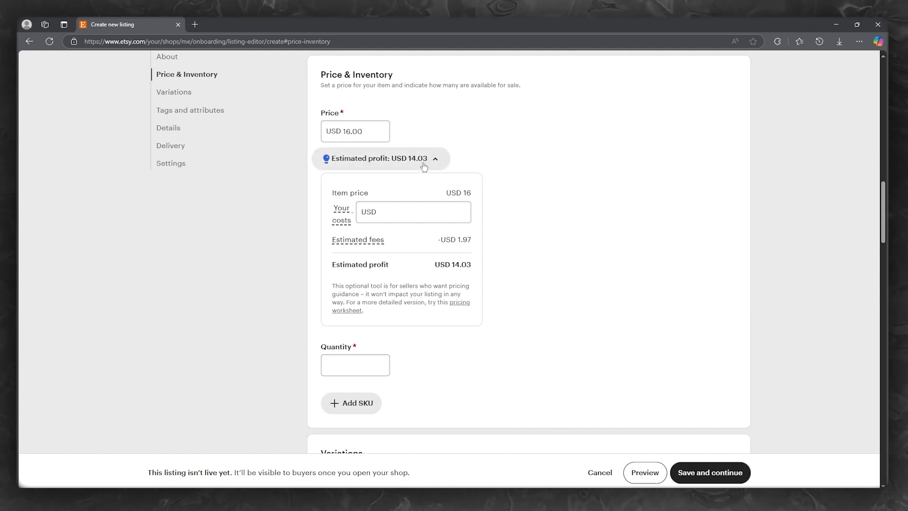
click(426, 163)
Set the available quantity to 555, then scroll down to the Delivery section
click(371, 209)
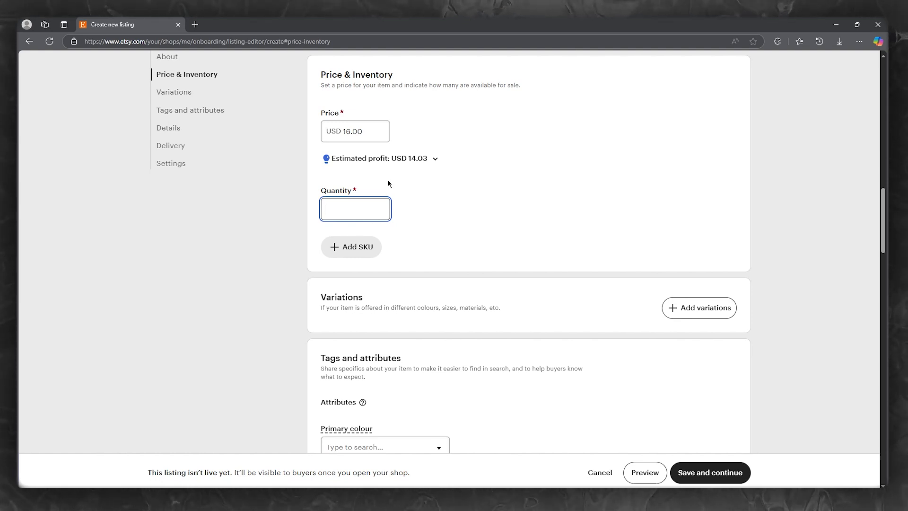
text(55555555)
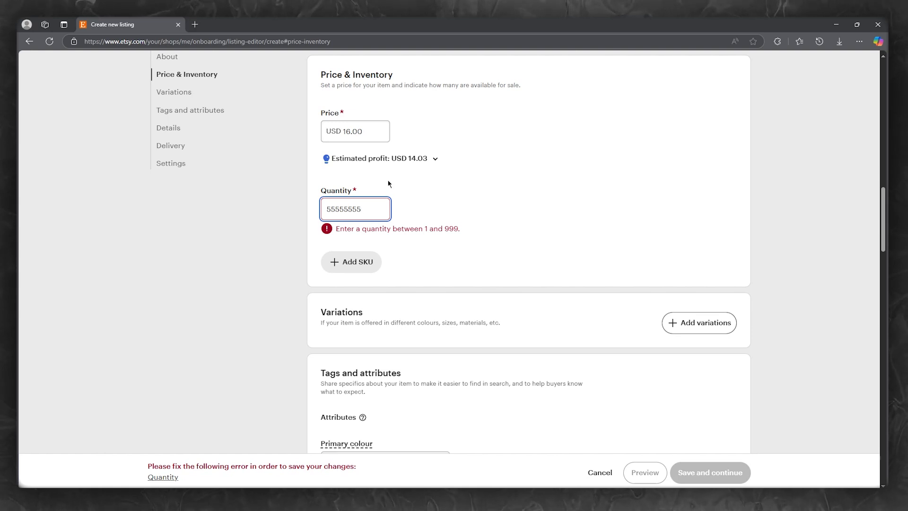
key(BackSpace)
key(BackSpace)
key(BackSpace)
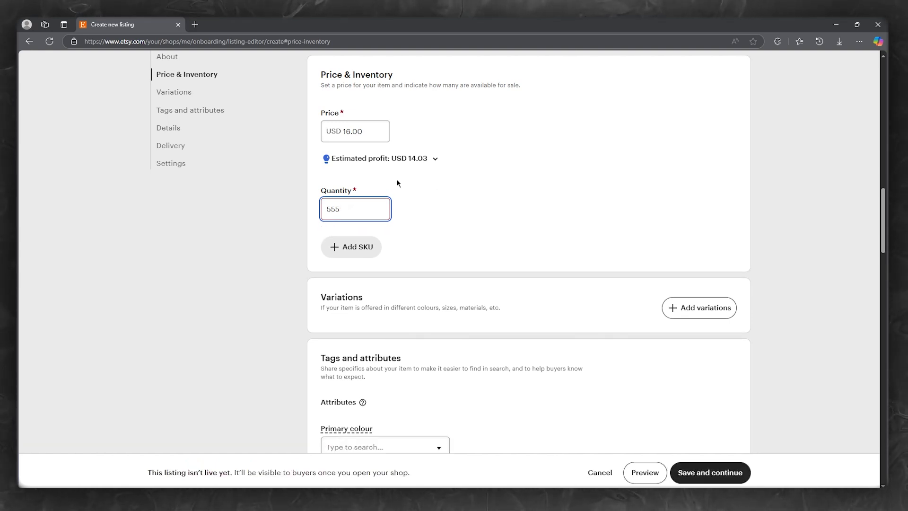
click(618, 179)
scroll(615, 189, down, 2)
scroll(615, 175, down, 2)
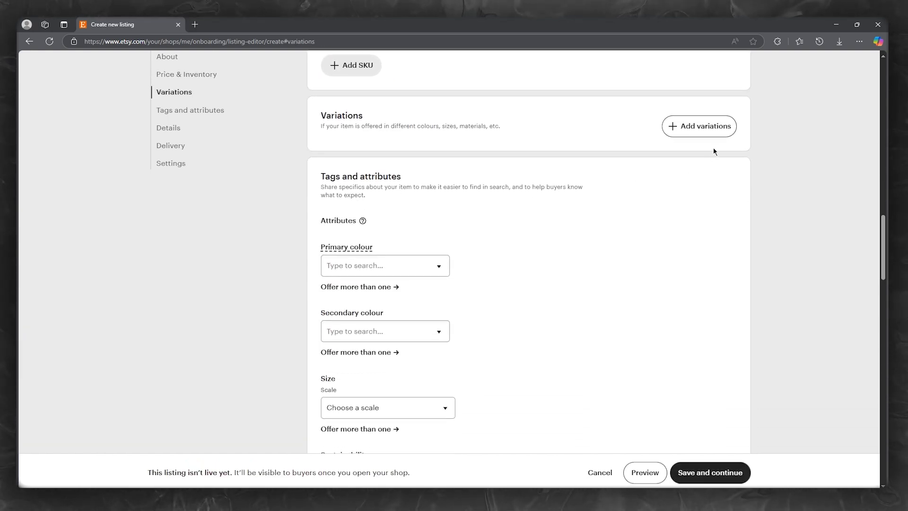
scroll(591, 157, down, 2)
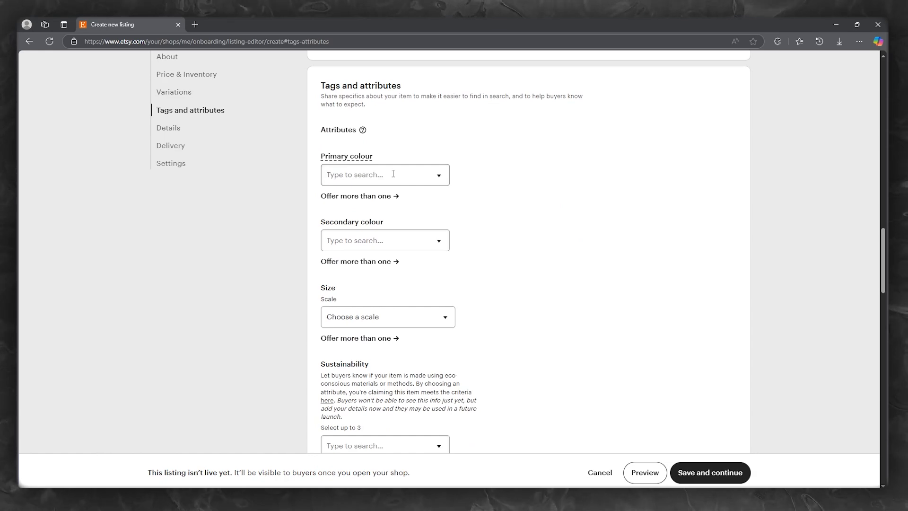
scroll(492, 178, down, 15)
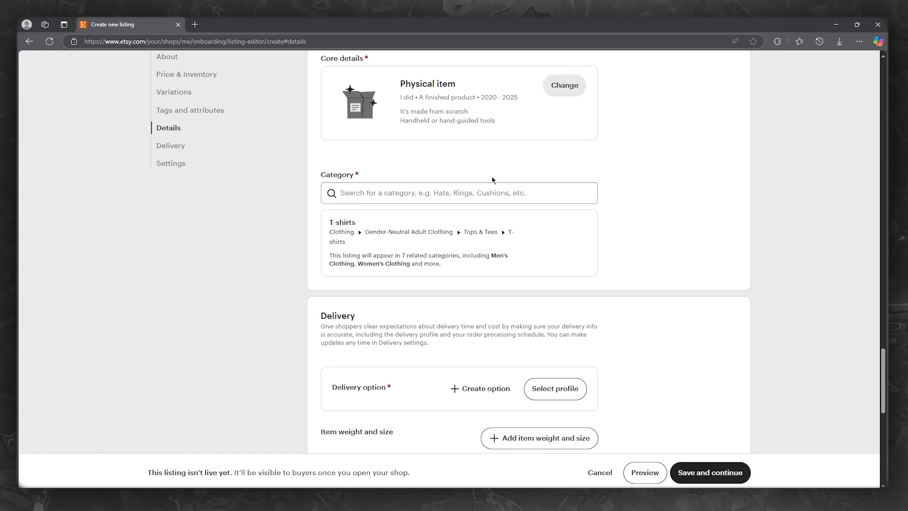
scroll(494, 179, up, 3)
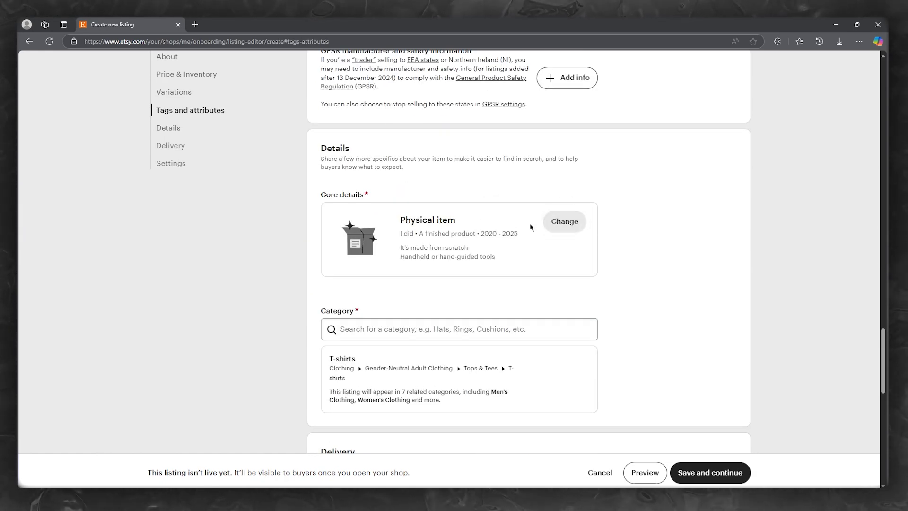
scroll(402, 212, down, 10)
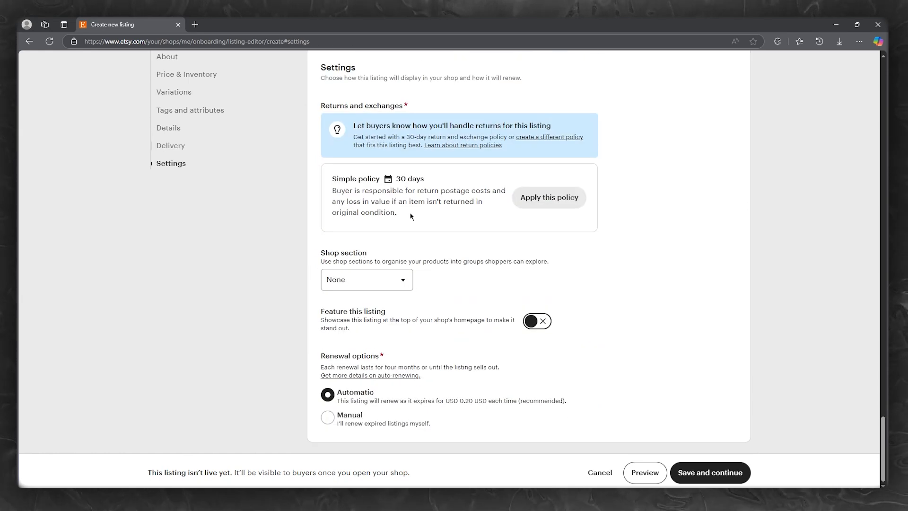
scroll(414, 213, up, 8)
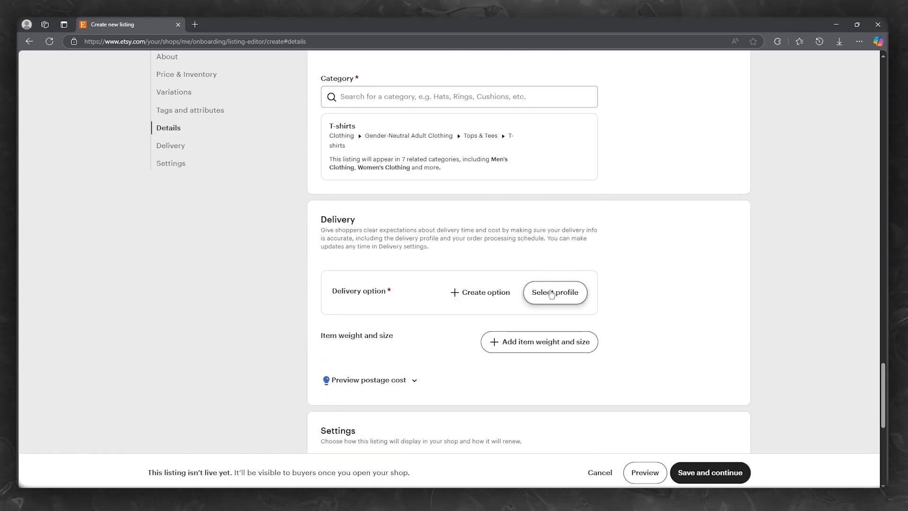
Create a delivery option with calculated postage, saved origin ZIP and 1-2 day processing
click(480, 292)
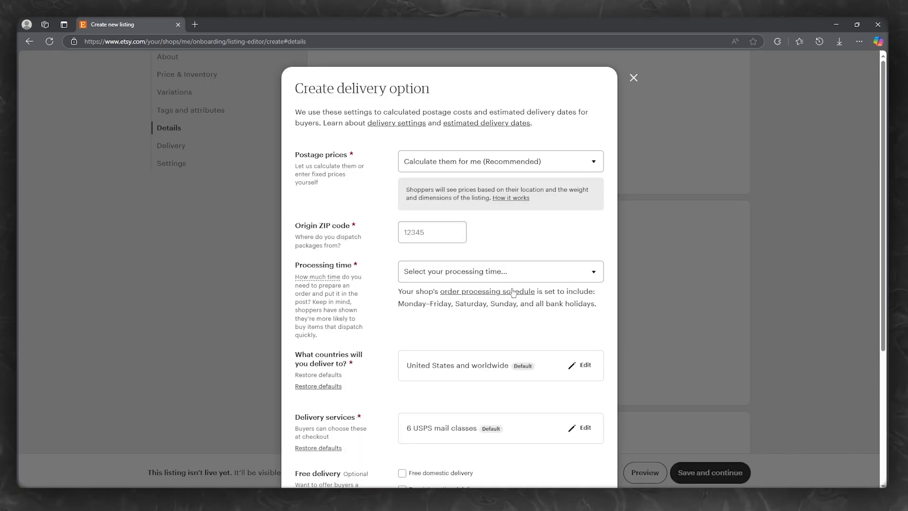
click(445, 162)
click(445, 181)
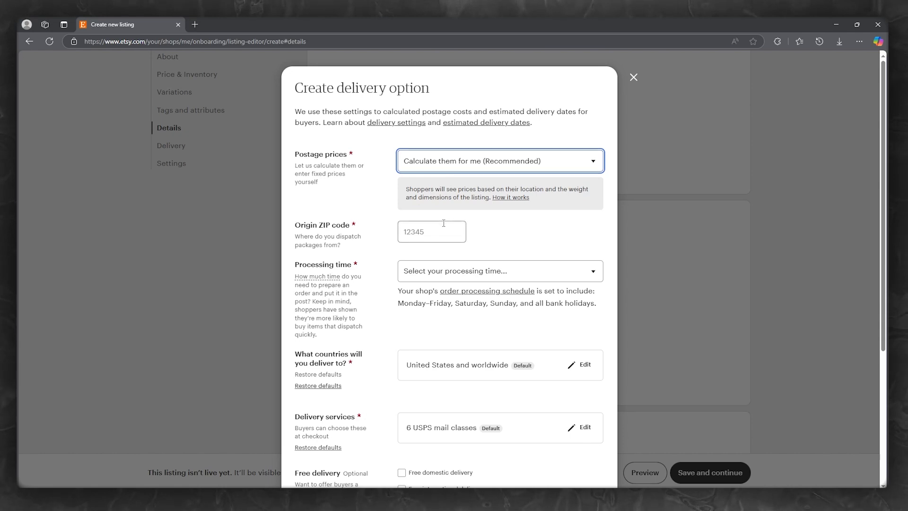
scroll(432, 188, down, 1)
click(431, 188)
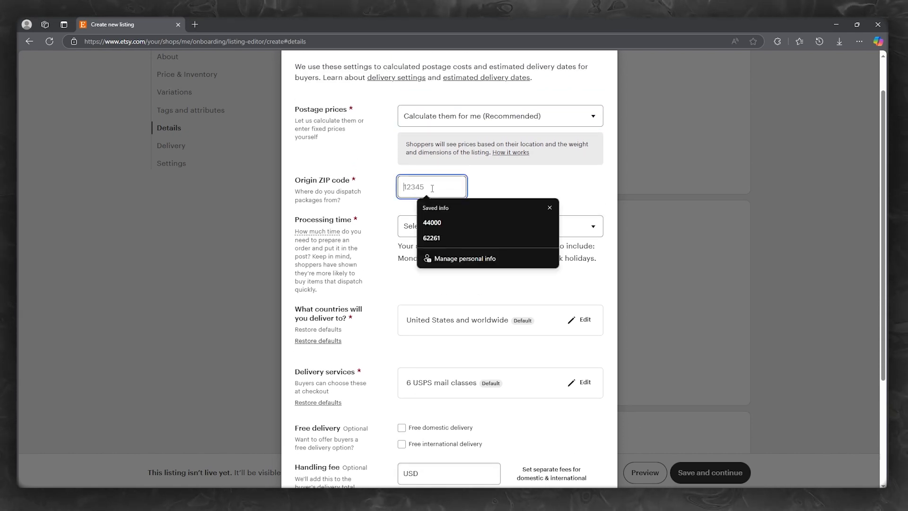
click(436, 219)
click(494, 227)
click(469, 271)
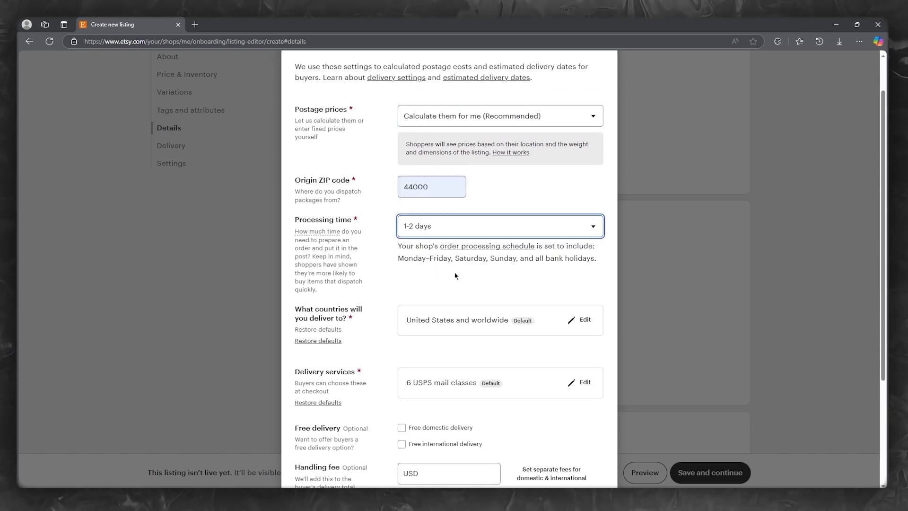
scroll(469, 228, down, 2)
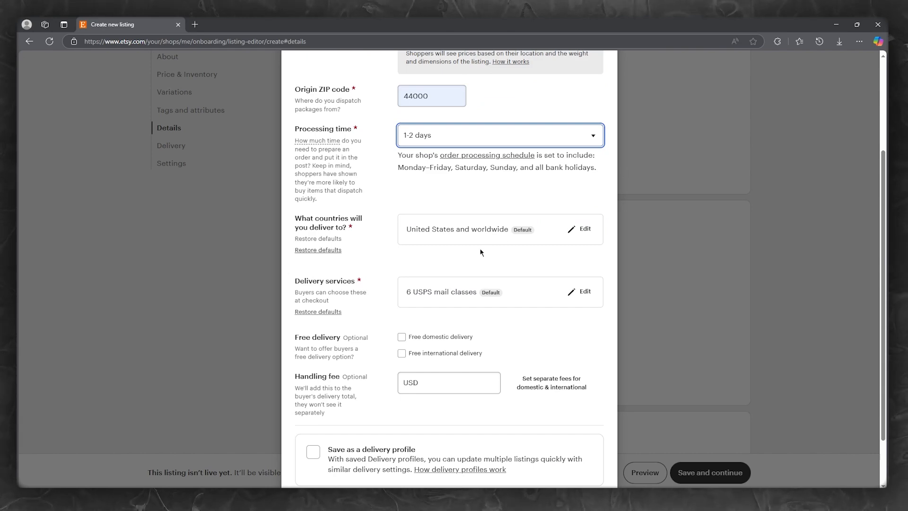
scroll(480, 248, down, 2)
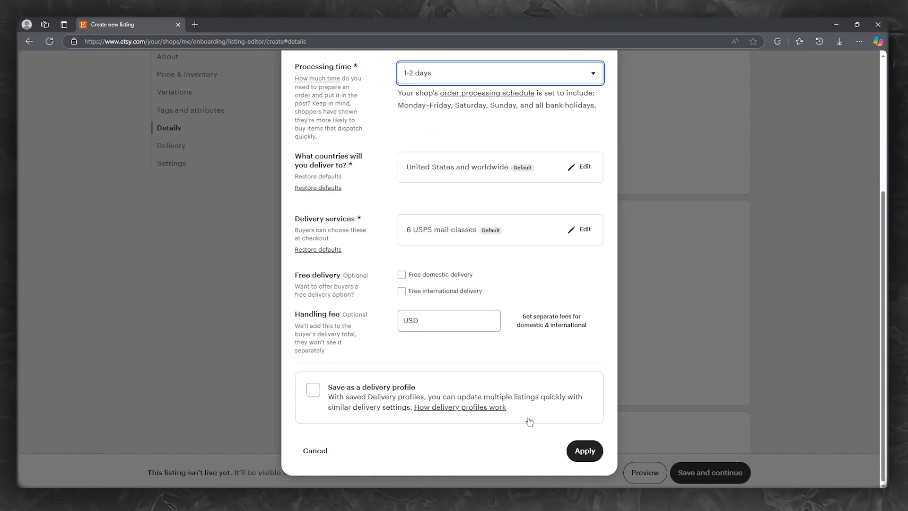
click(588, 449)
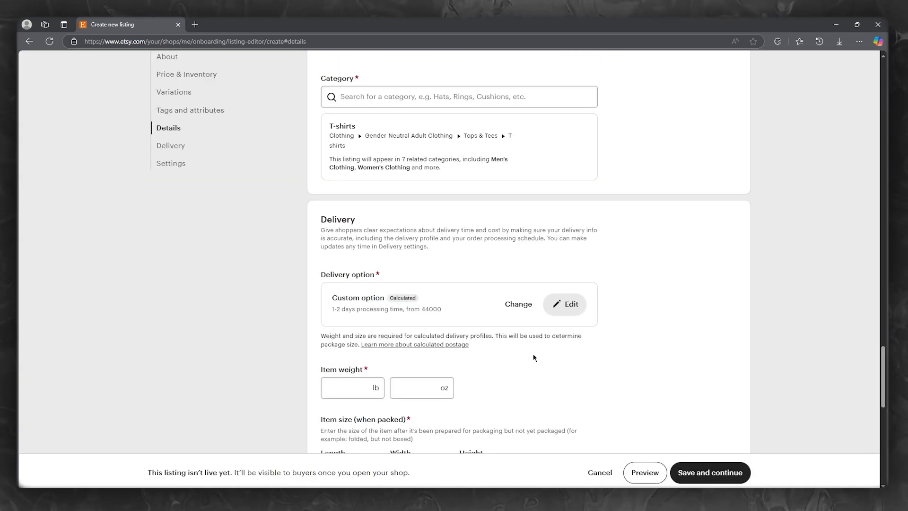
Give the T-shirt an item weight of 1 lb and packed size 1×1×1 in
scroll(533, 355, down, 4)
click(353, 199)
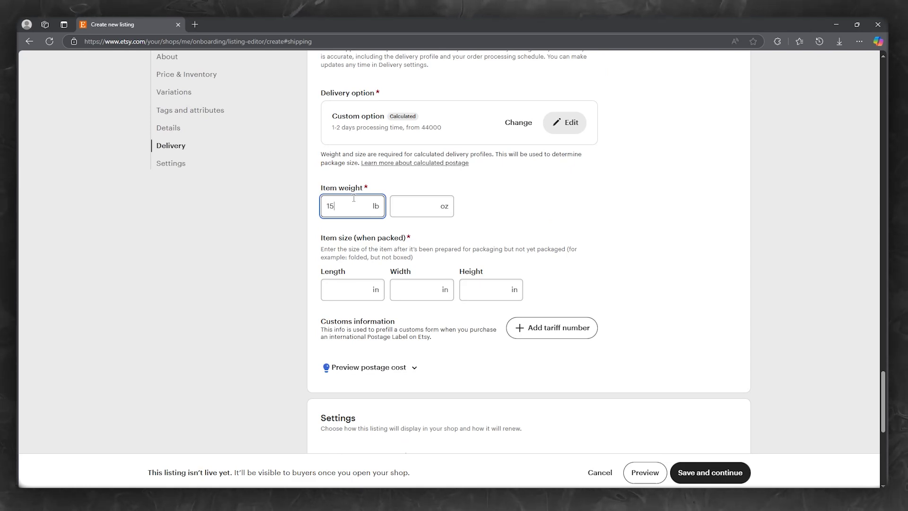
drag(359, 208, 294, 217)
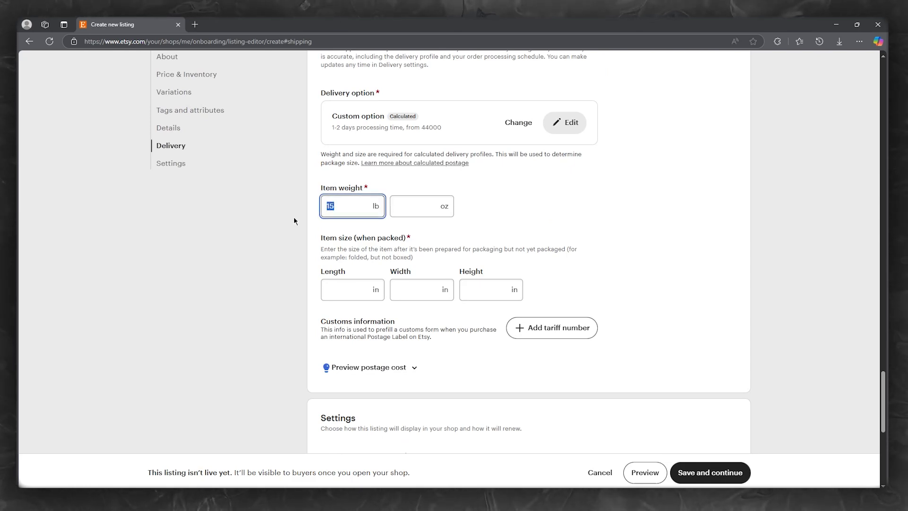
text(1)
scroll(651, 182, down, 4)
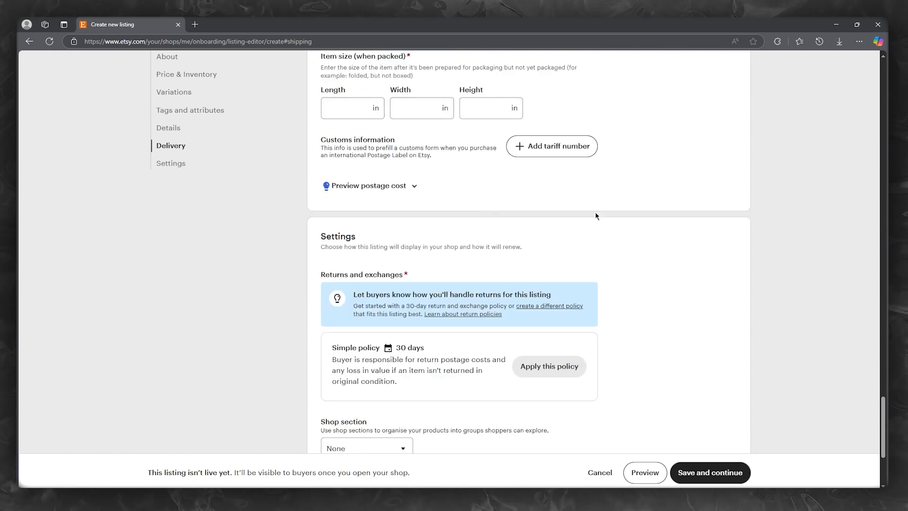
click(361, 111)
text(1)
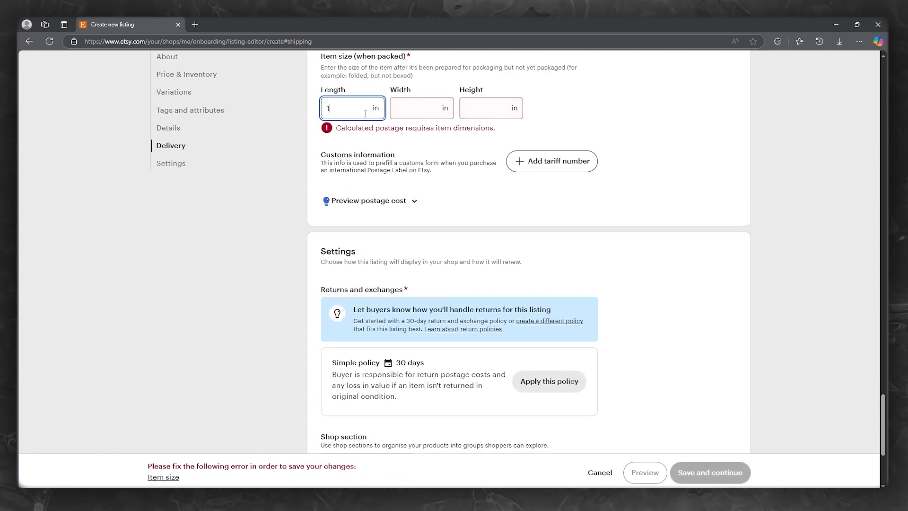
click(440, 105)
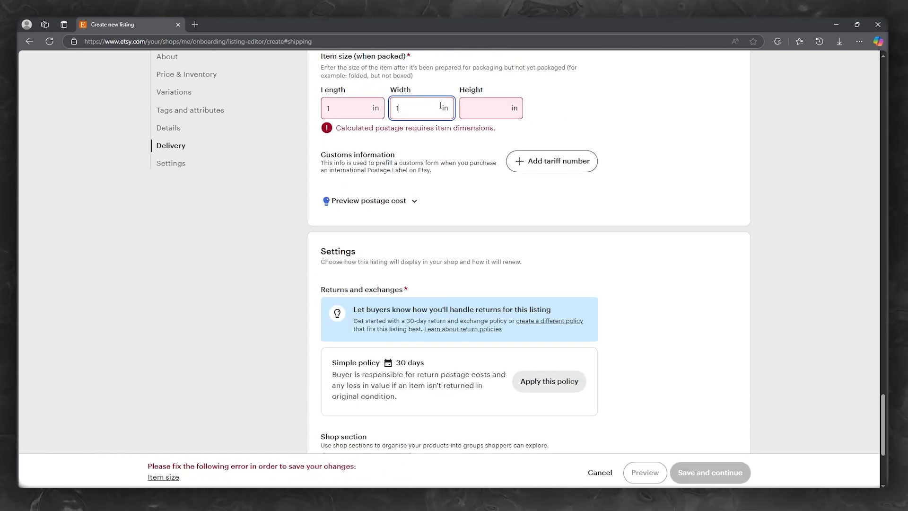
text(1)
click(496, 107)
text(1)
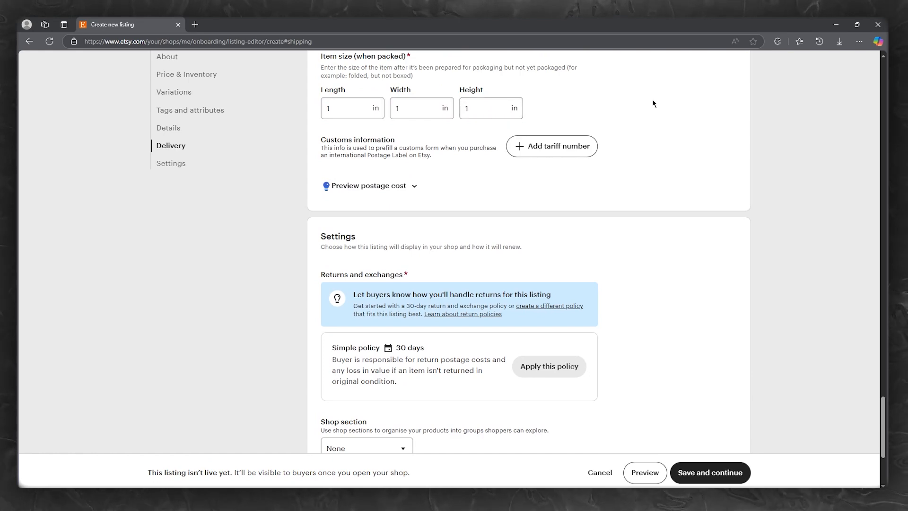
scroll(646, 189, down, 4)
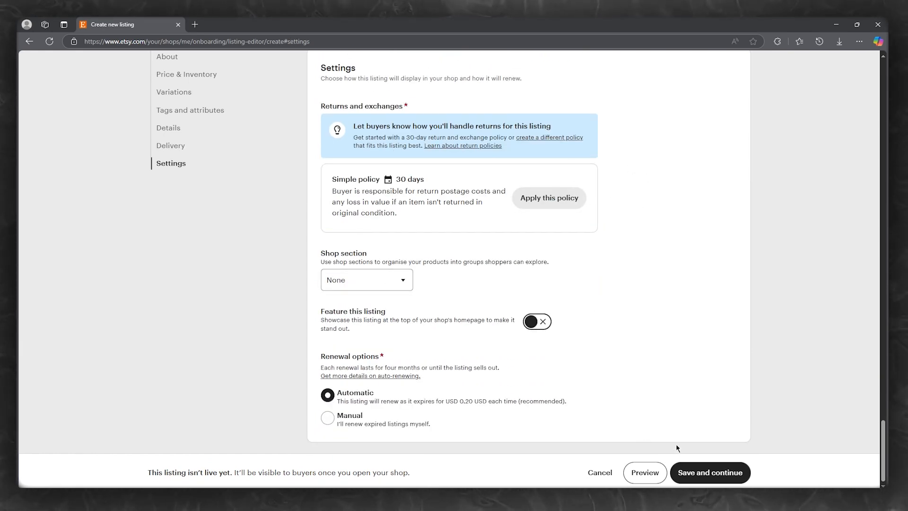
Apply the Simple 30-day return policy and save the completed T-shirt listing
click(691, 472)
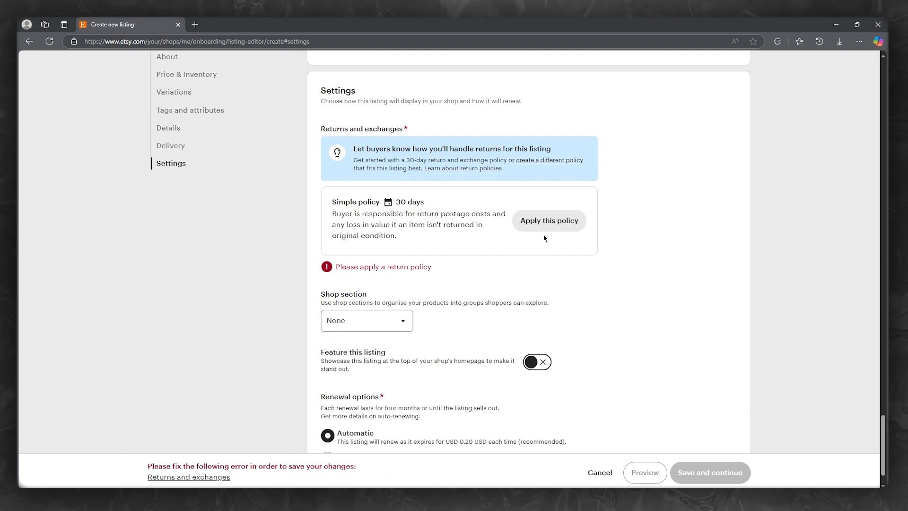
click(550, 222)
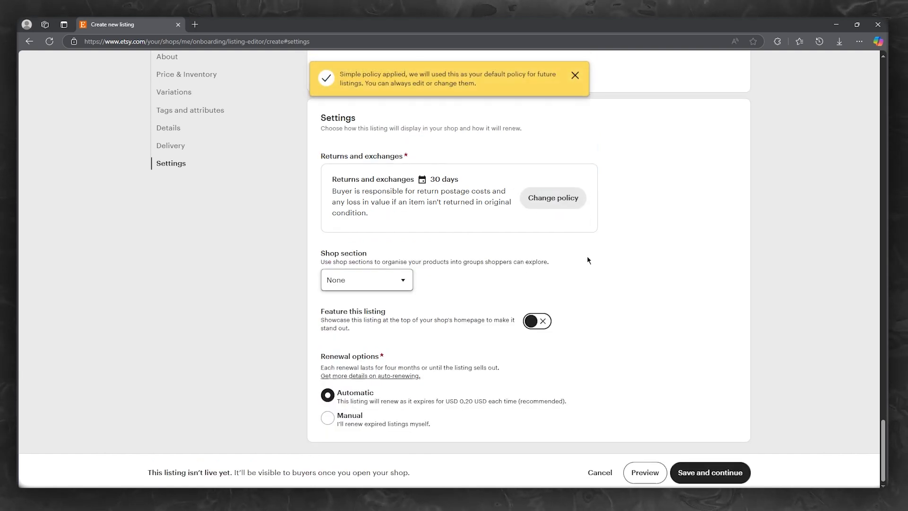
click(701, 482)
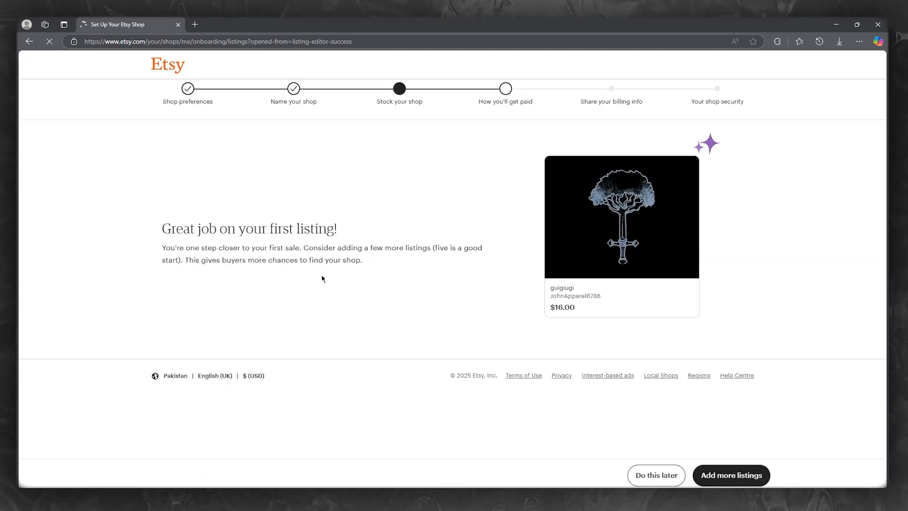
On the first-listing success page, choose Do this later instead of adding more listings
drag(367, 260, 161, 229)
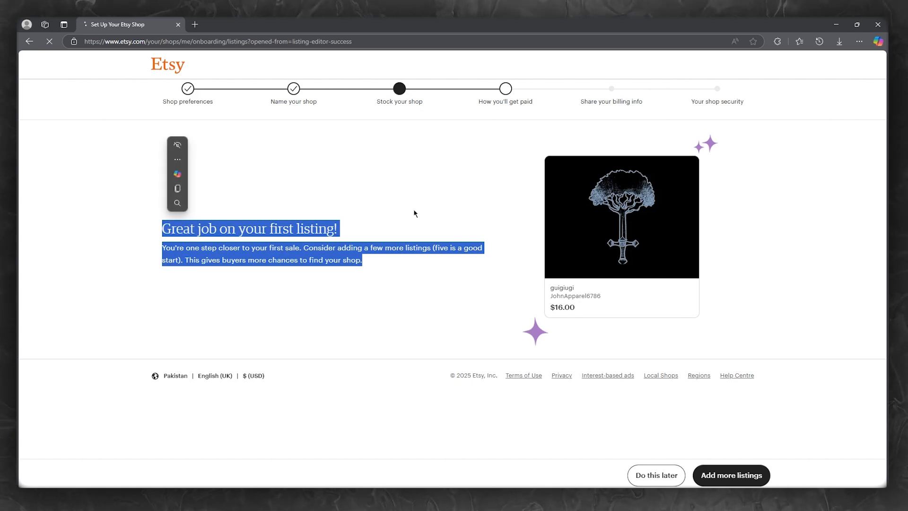
click(481, 230)
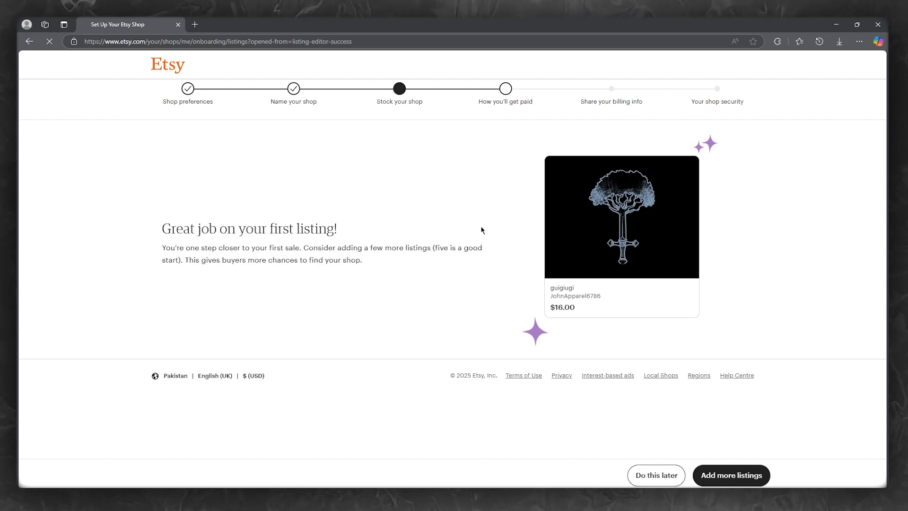
click(649, 478)
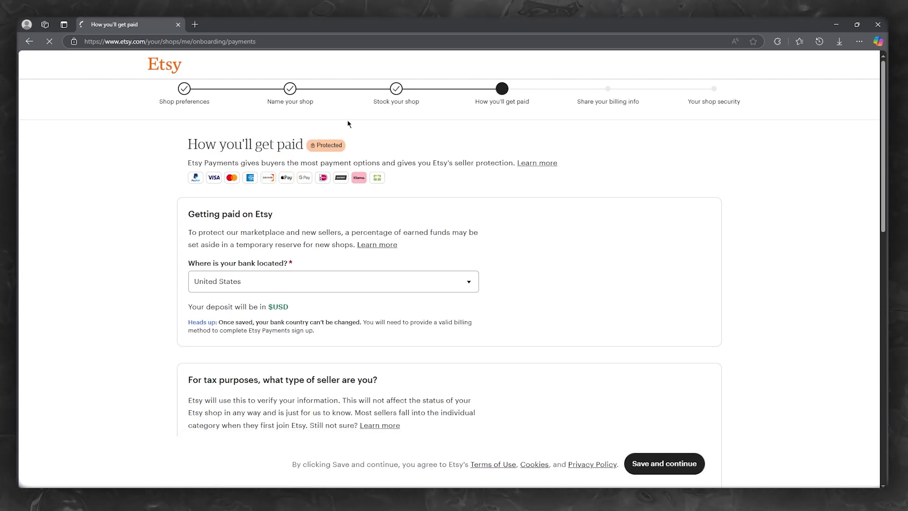
Scroll through the How you'll get paid form, then use the Etsy logo to head home
scroll(370, 248, down, 4)
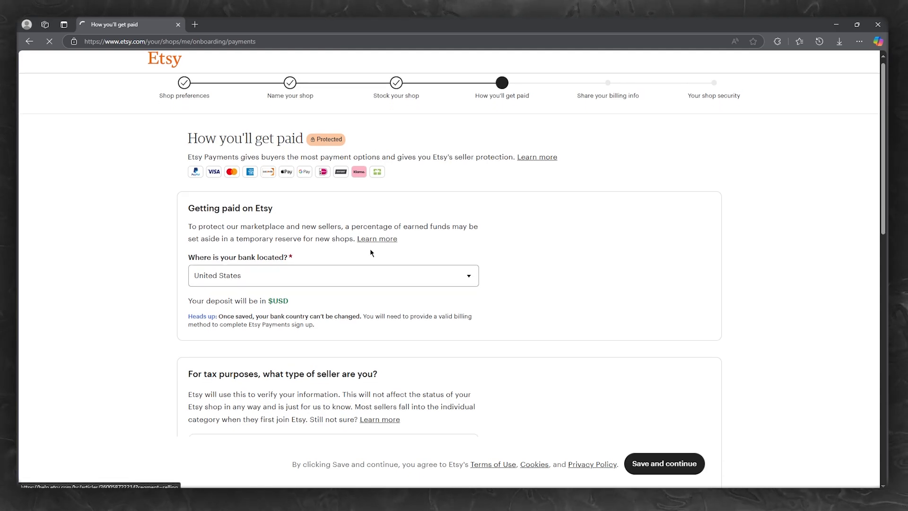
scroll(369, 253, down, 9)
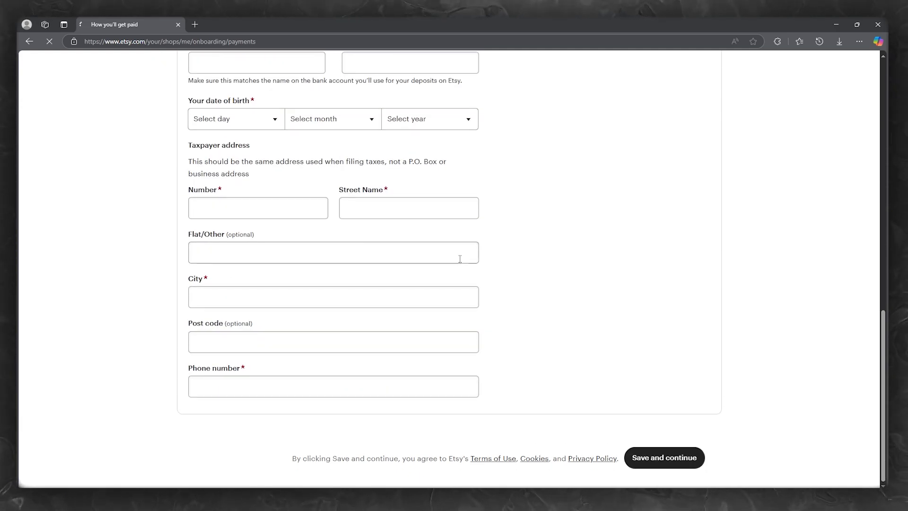
scroll(457, 258, up, 10)
scroll(455, 258, up, 4)
scroll(398, 284, down, 5)
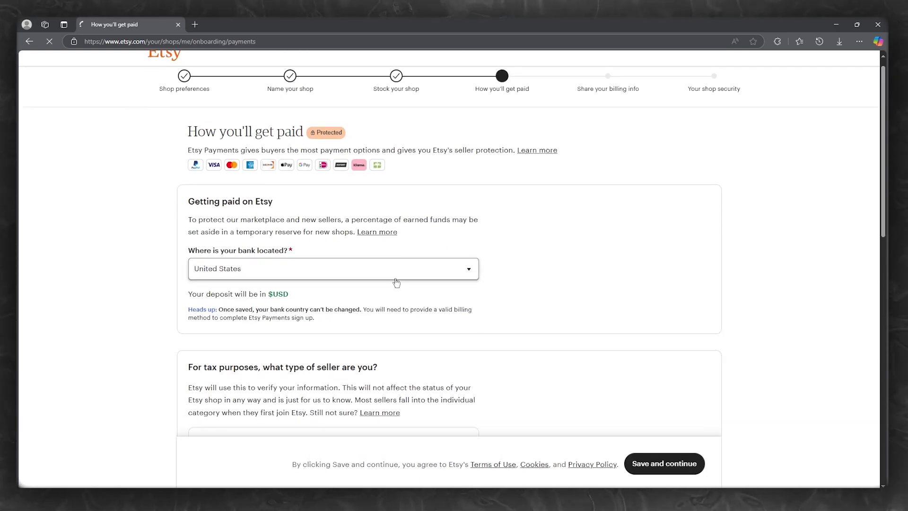
scroll(286, 263, down, 5)
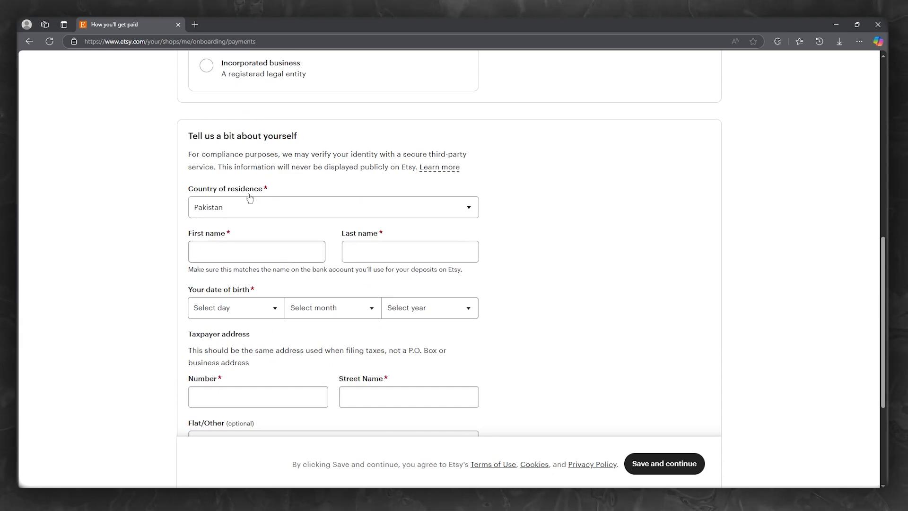
scroll(249, 197, up, 10)
click(166, 71)
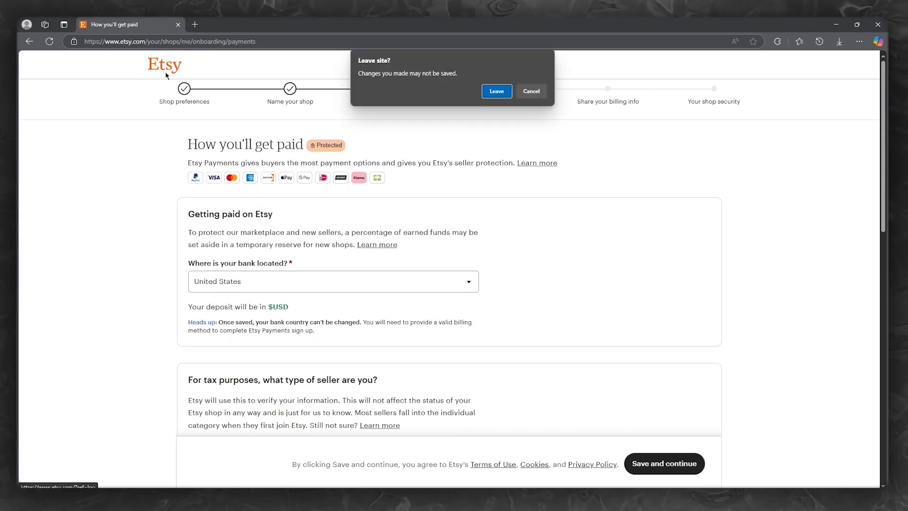
Confirm Leave in the Leave site? prompt and browse the Etsy home page
click(497, 91)
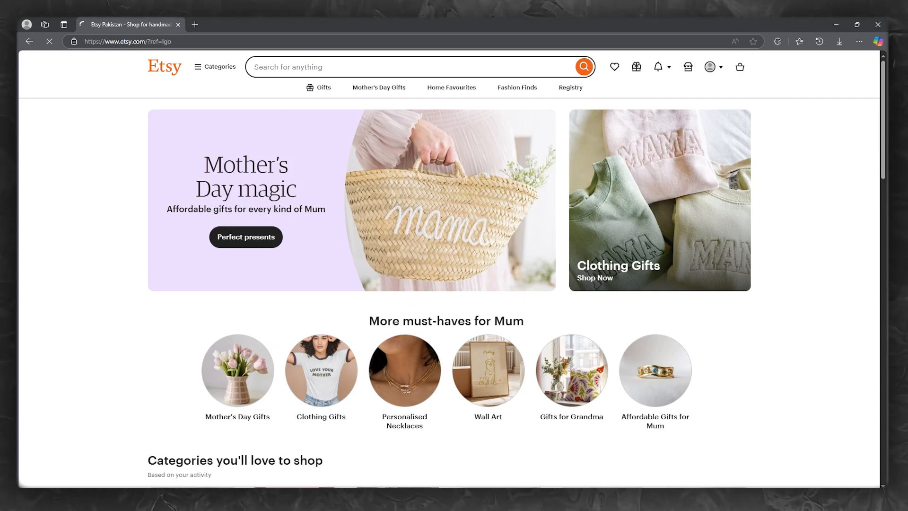
scroll(113, 318, down, 10)
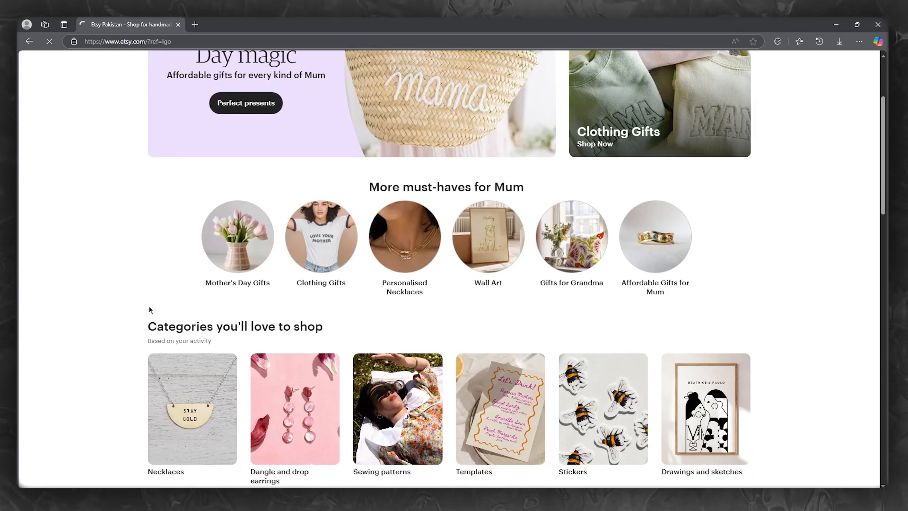
scroll(121, 267, down, 4)
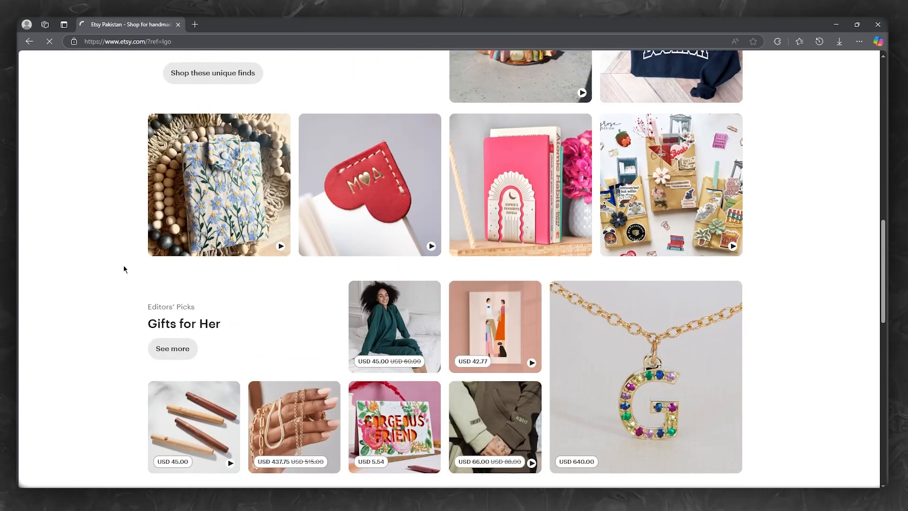
scroll(123, 273, up, 14)
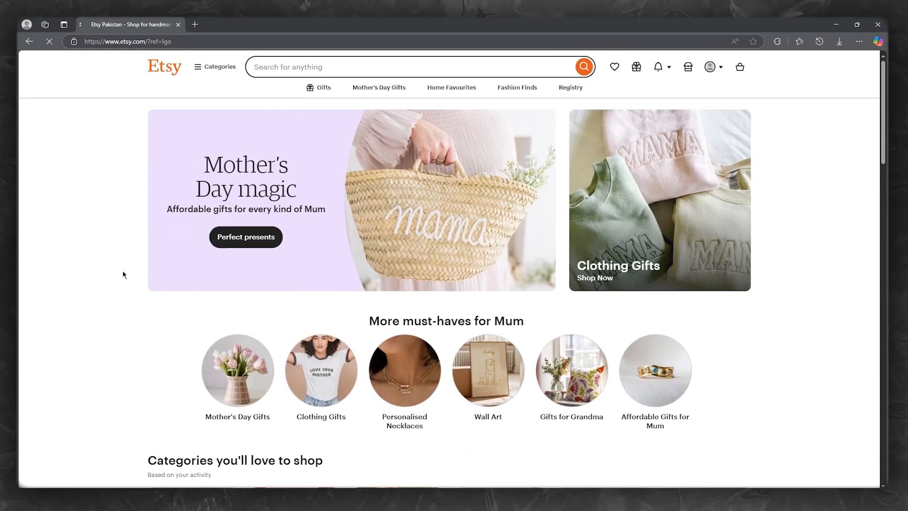